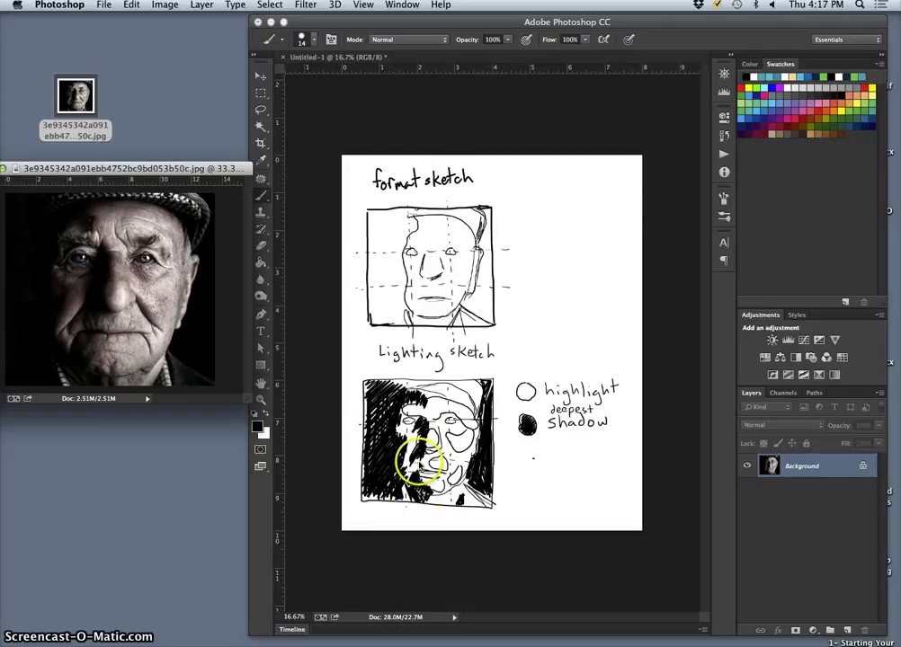
# Step: Paint solid black shadow patches on the shaded cheek and under the hat brim of the face in the lighting sketch
pyautogui.click(414, 462)
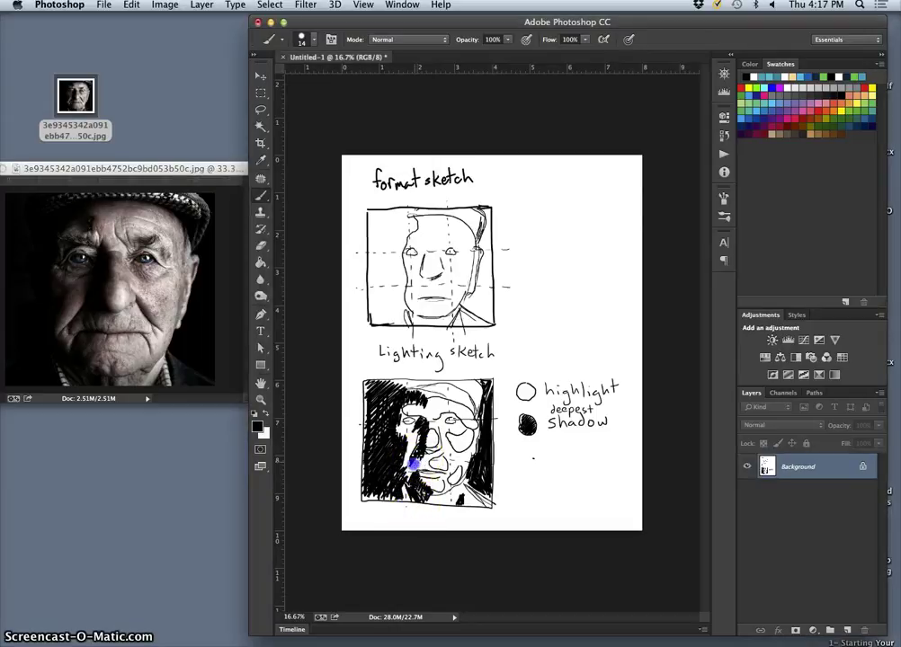
pyautogui.click(416, 454)
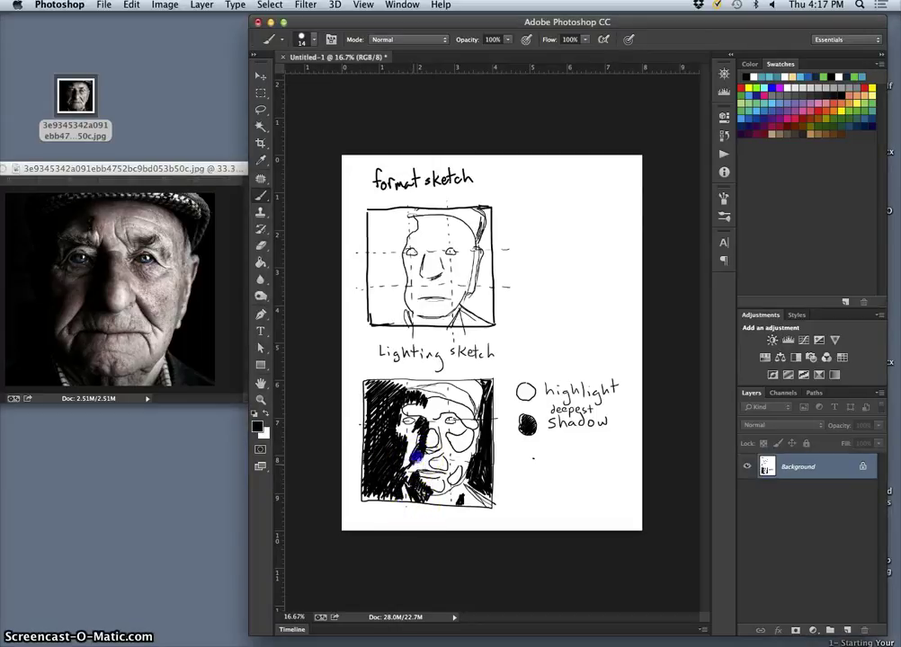
pyautogui.click(419, 464)
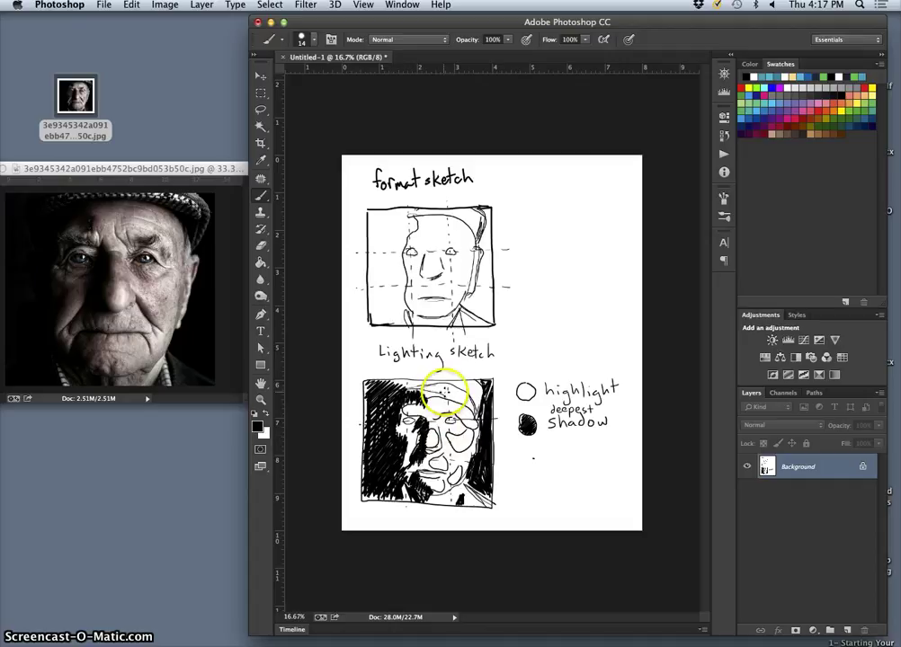
pyautogui.click(466, 404)
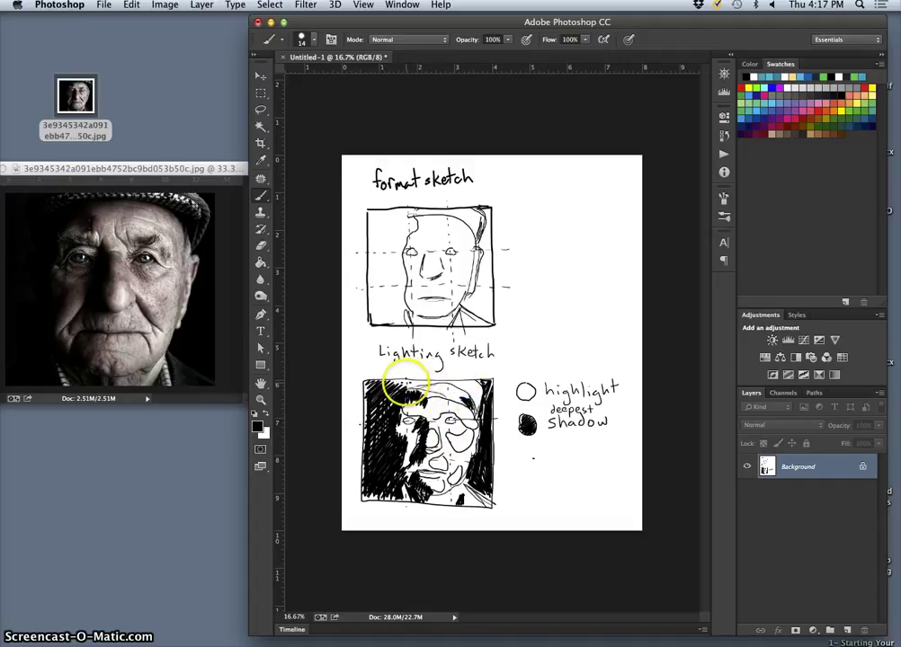
pyautogui.click(415, 393)
# Step: Add a hatched circle labelled "midtones" to the legend below the deepest shadow entry
pyautogui.moveTo(530, 449)
pyautogui.mouseDown()
pyautogui.moveTo(518, 455)
pyautogui.moveTo(533, 462)
pyautogui.mouseUp()
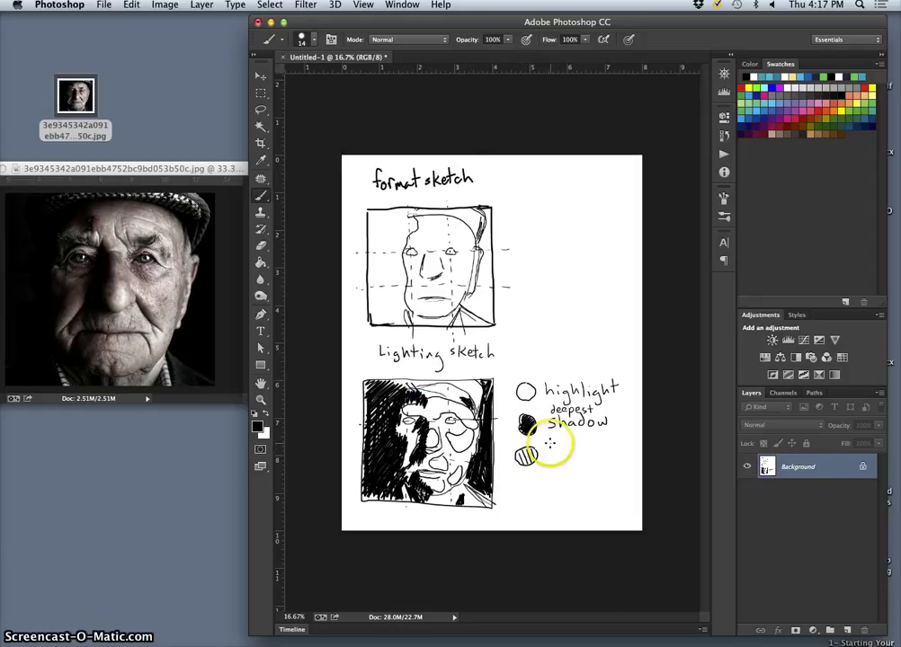
pyautogui.moveTo(551, 449); pyautogui.dragTo(559, 459)
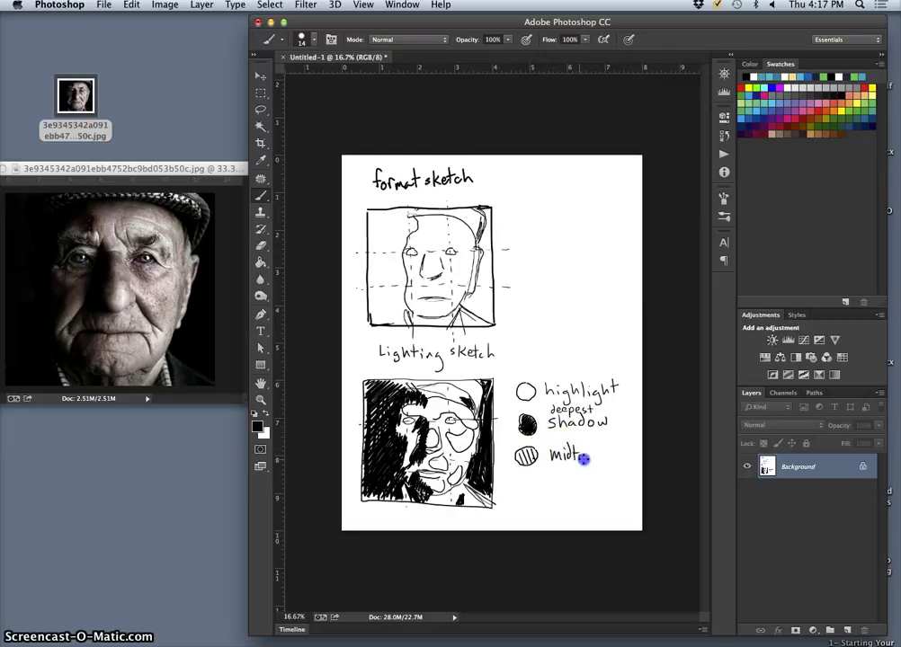
pyautogui.moveTo(609, 450); pyautogui.dragTo(604, 461)
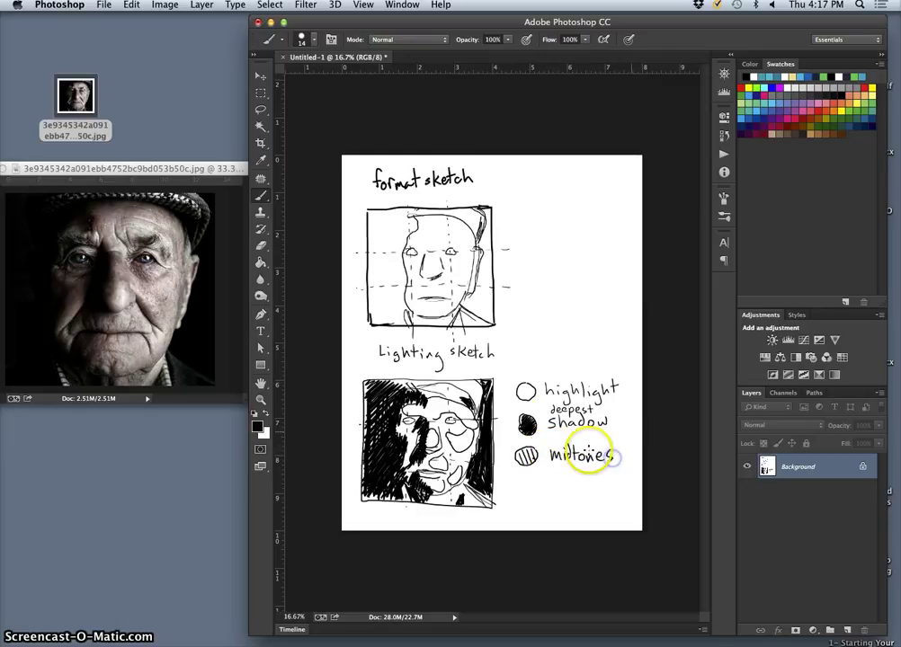
# Step: Hatch the midtone areas across the forehead, around both eyes and beside the nose in the lighting sketch
pyautogui.click(436, 402)
pyautogui.moveTo(436, 402)
pyautogui.mouseDown()
pyautogui.moveTo(419, 378)
pyautogui.moveTo(412, 397)
pyautogui.moveTo(428, 406)
pyautogui.mouseUp()
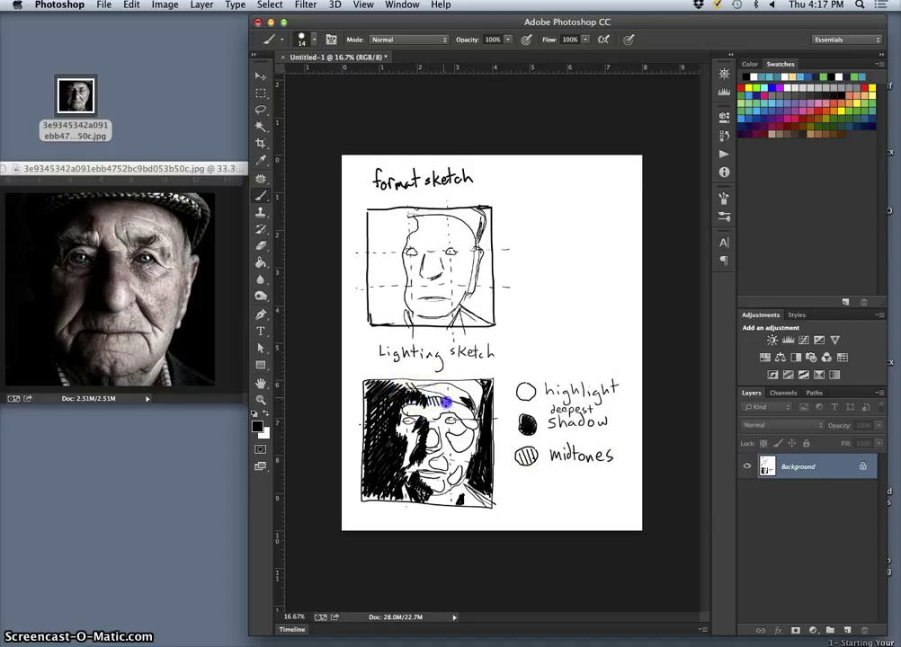
pyautogui.moveTo(450, 405); pyautogui.dragTo(440, 422)
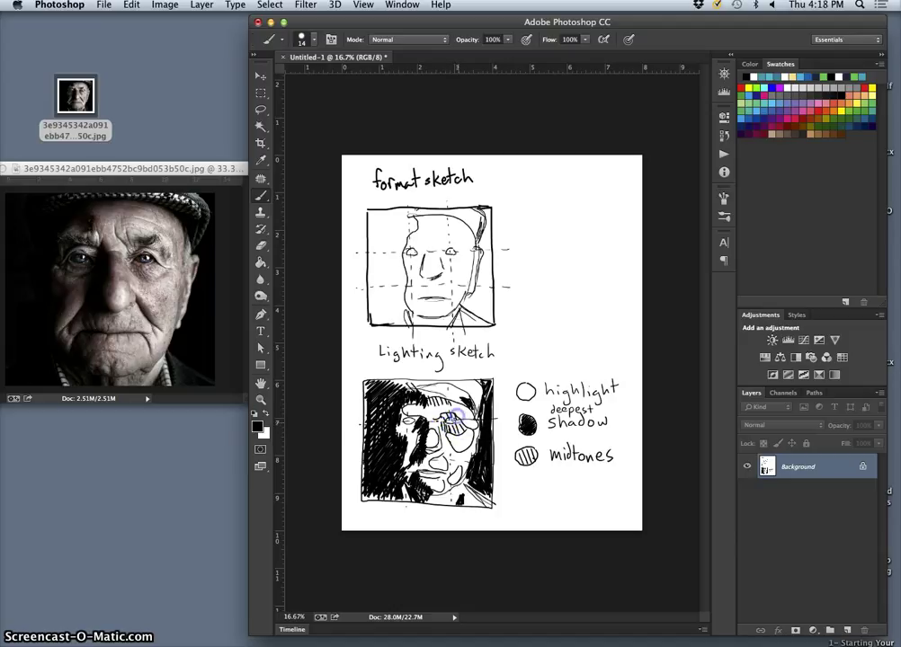
pyautogui.moveTo(402, 425); pyautogui.dragTo(400, 425)
pyautogui.click(383, 416)
pyautogui.moveTo(419, 403)
pyautogui.mouseDown()
pyautogui.moveTo(402, 458)
pyautogui.moveTo(402, 432)
pyautogui.moveTo(412, 437)
pyautogui.moveTo(415, 481)
pyautogui.moveTo(418, 430)
pyautogui.moveTo(427, 427)
pyautogui.mouseUp()
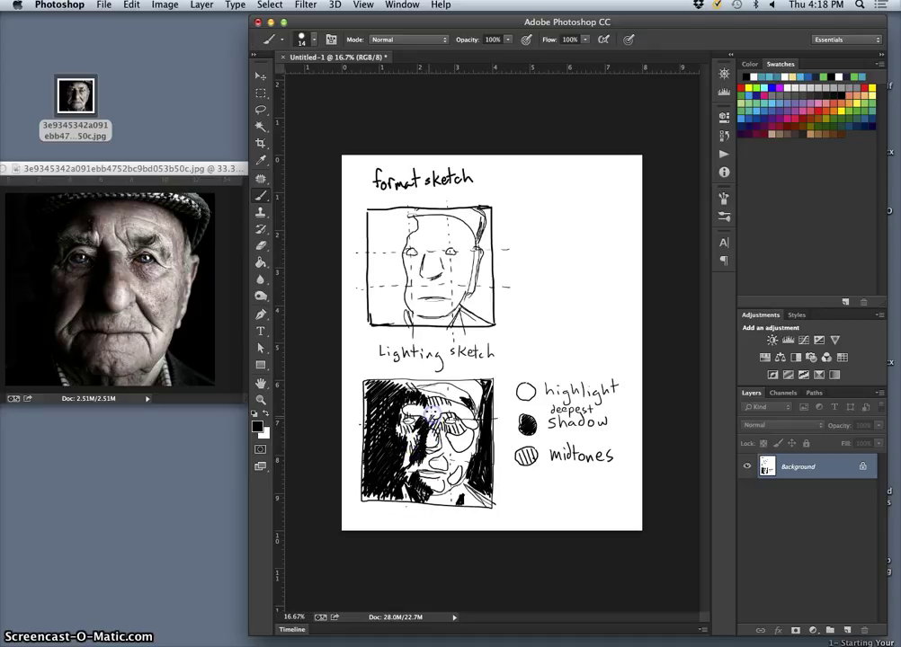
pyautogui.moveTo(419, 417)
pyautogui.mouseDown()
pyautogui.moveTo(429, 462)
pyautogui.moveTo(445, 470)
pyautogui.moveTo(468, 455)
pyautogui.moveTo(470, 423)
pyautogui.mouseUp()
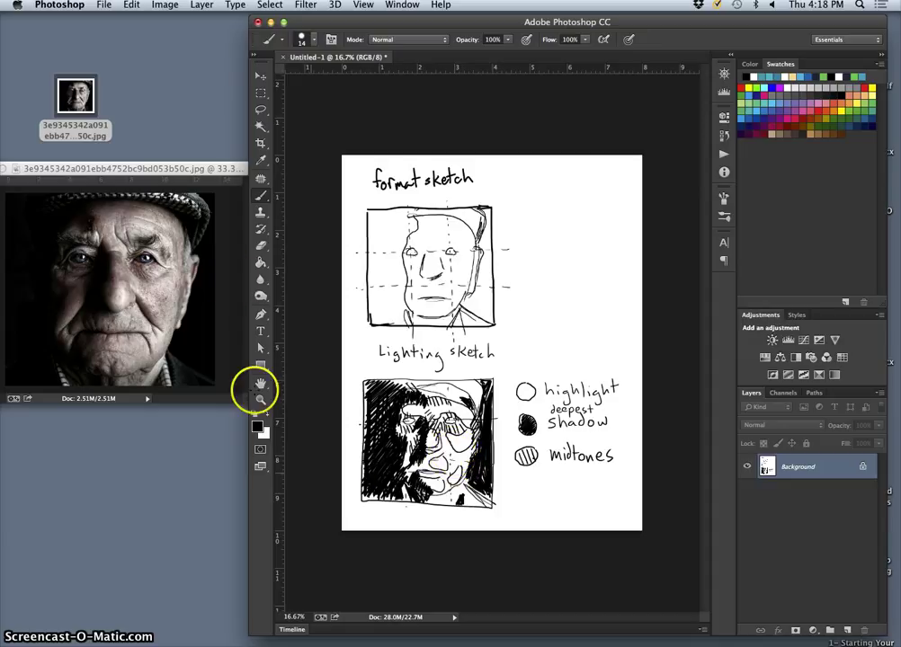
# Step: Overlay the Crop tool's rule-of-thirds grid on the reference portrait to check the face's placement, keeping the full frame
pyautogui.click(216, 168)
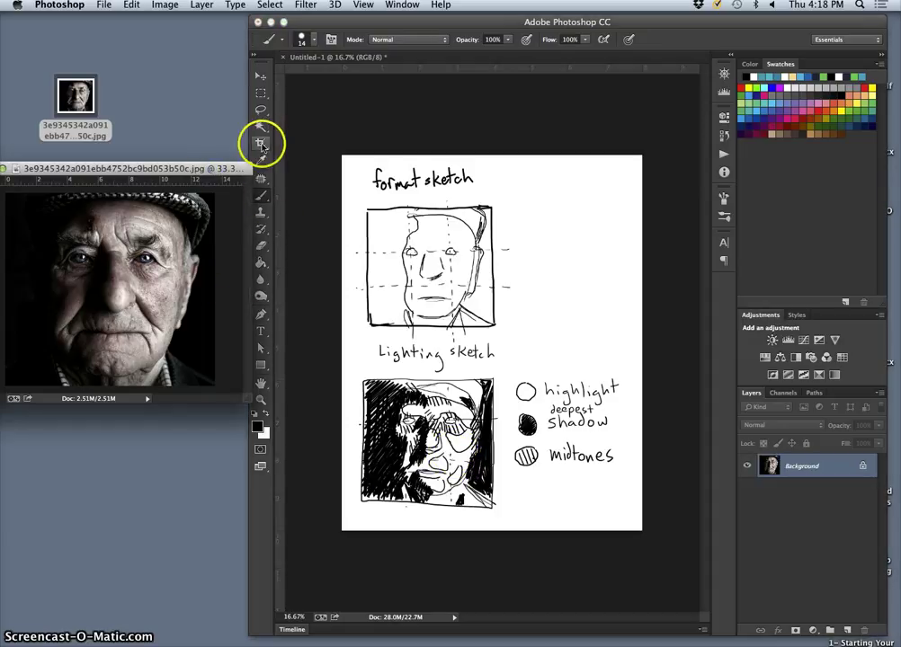
pyautogui.click(260, 144)
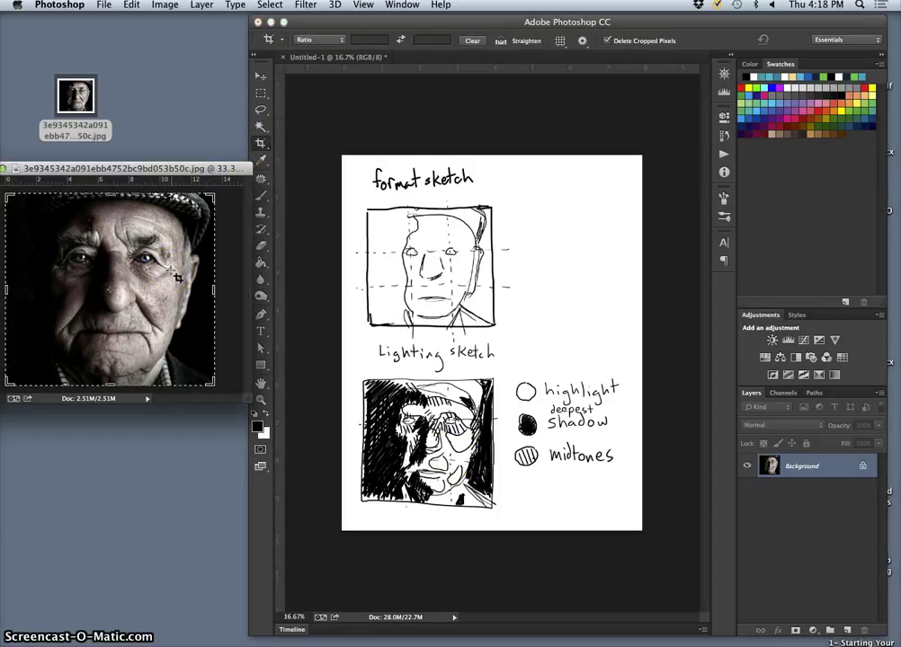
pyautogui.click(172, 271)
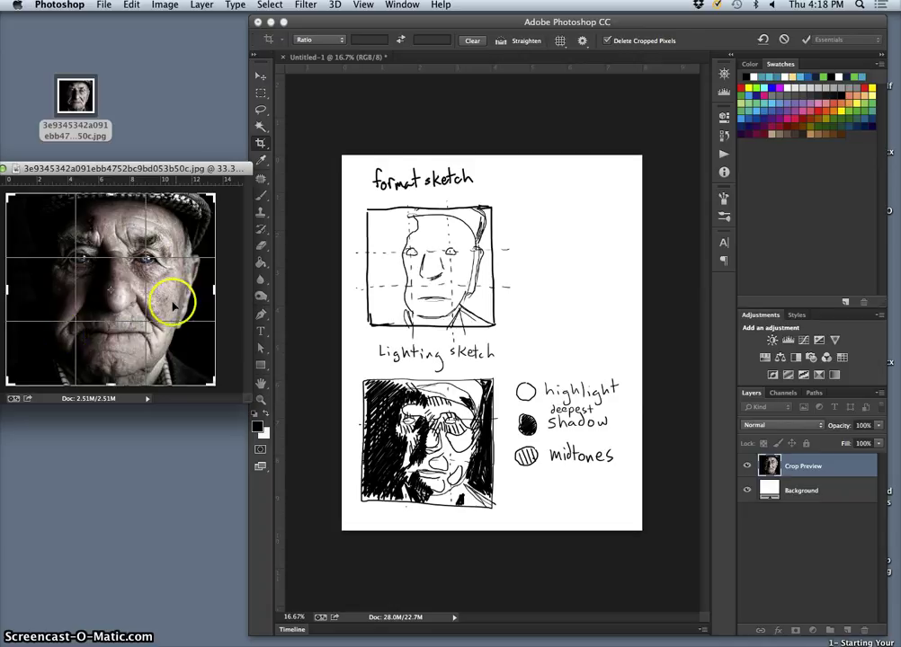
pyautogui.press('Return')
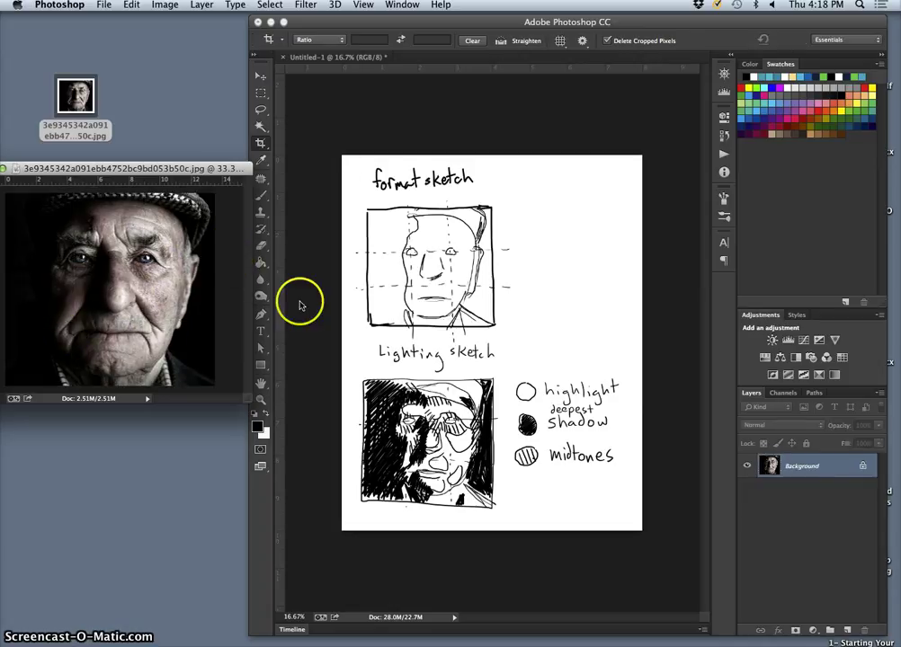
# Step: Return to the sketch document and brush midtone hatching over the nose, cheeks, mouth, chin and neck of the lighting sketch
pyautogui.click(325, 57)
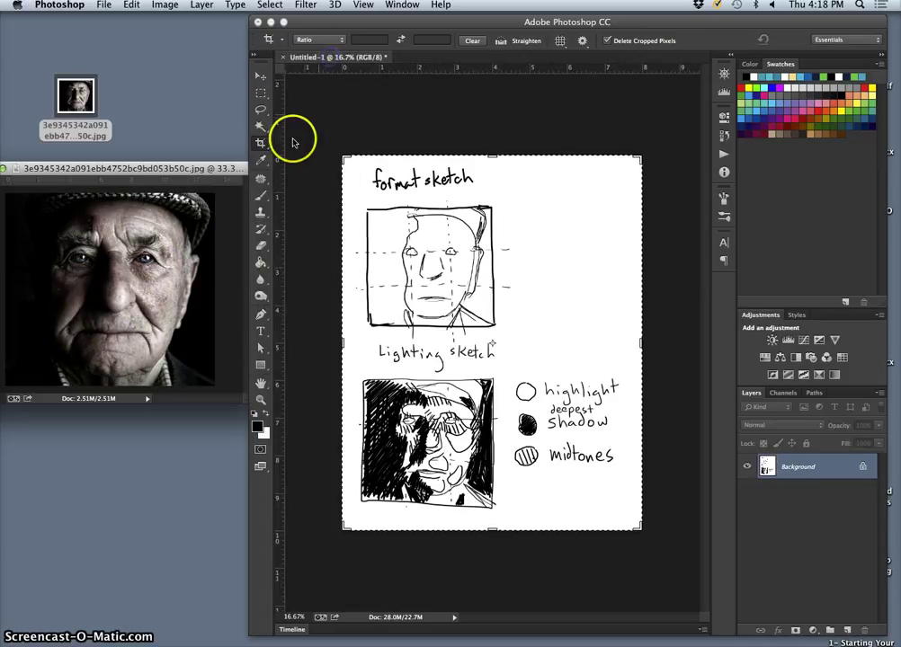
pyautogui.click(260, 195)
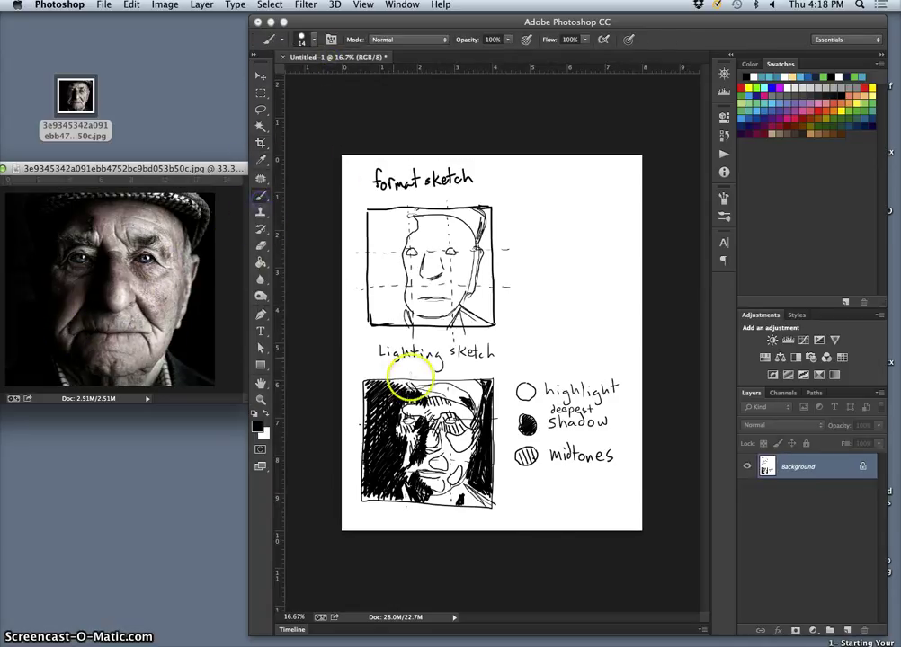
pyautogui.click(446, 446)
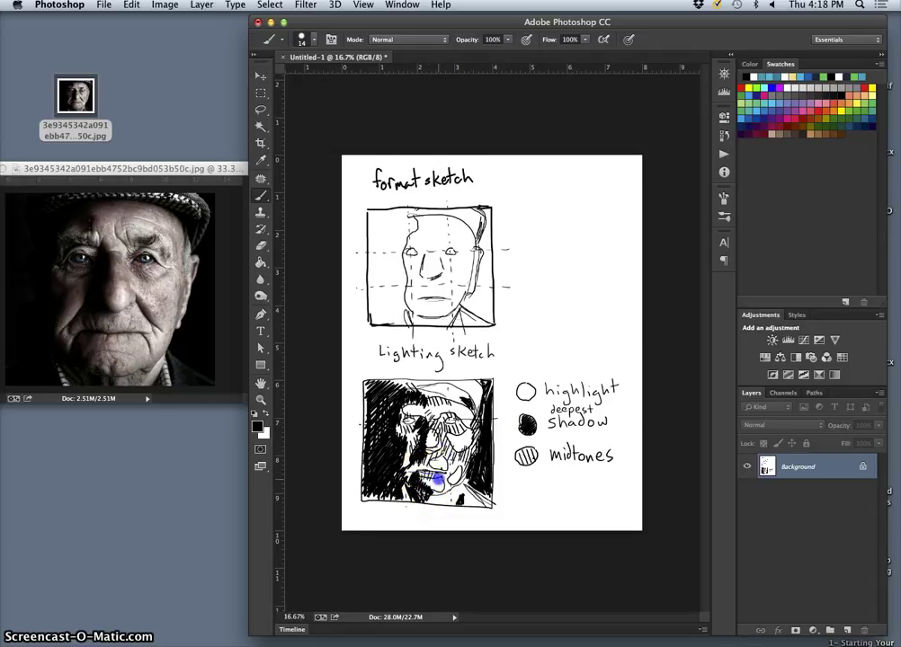
pyautogui.click(446, 482)
pyautogui.moveTo(461, 476); pyautogui.dragTo(462, 466)
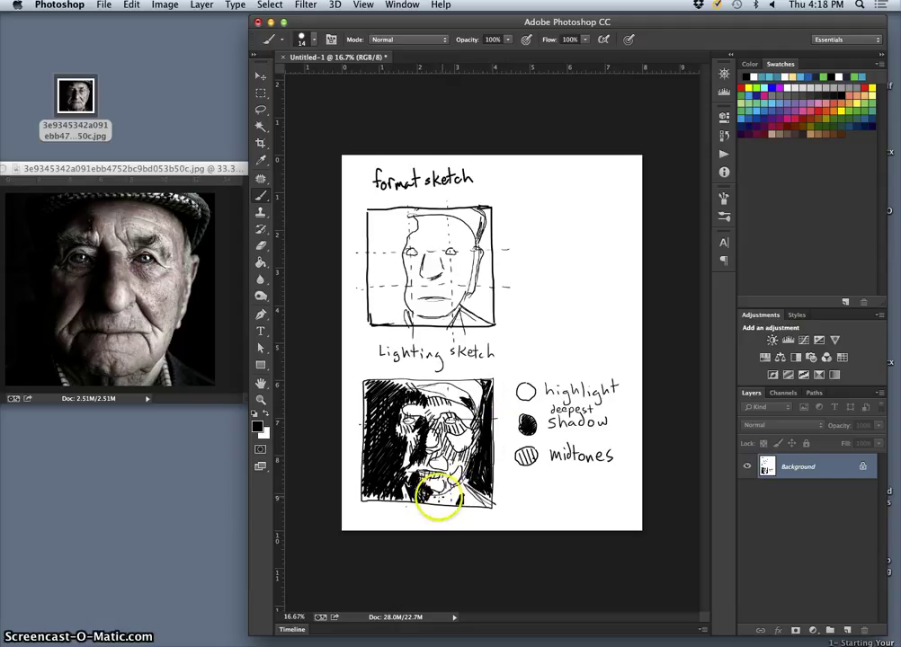
pyautogui.click(428, 505)
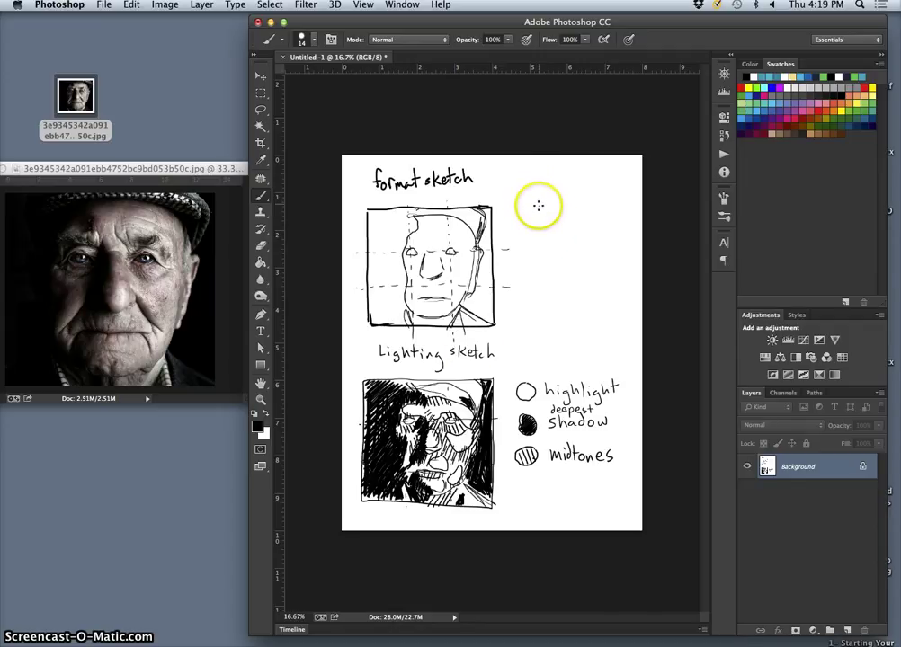
# Step: Handwrite the heading "focus sketch" in the blank area beside the format sketch
pyautogui.moveTo(538, 206)
pyautogui.mouseDown()
pyautogui.moveTo(533, 224)
pyautogui.moveTo(566, 227)
pyautogui.mouseUp()
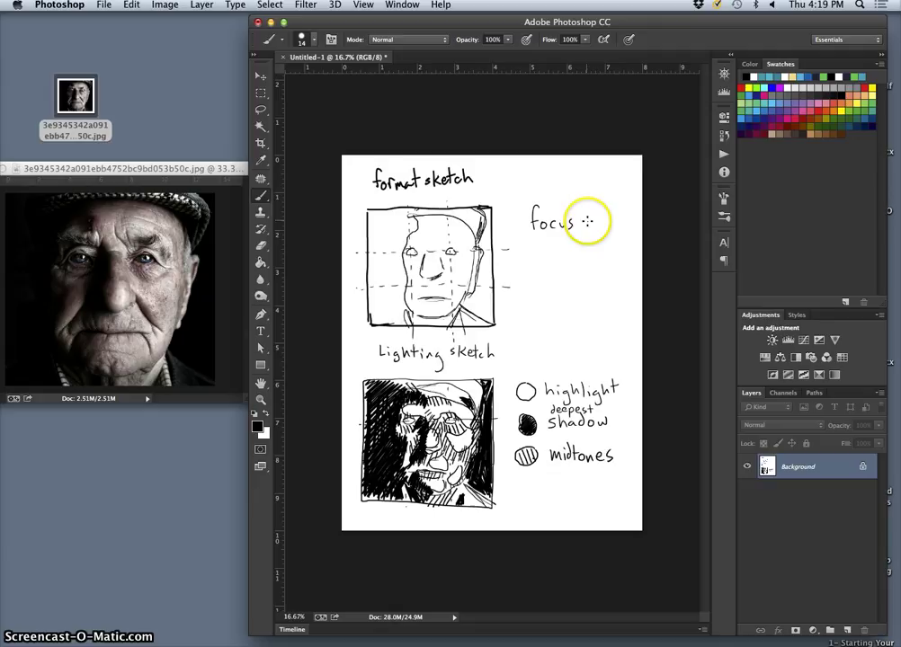
pyautogui.click(588, 218)
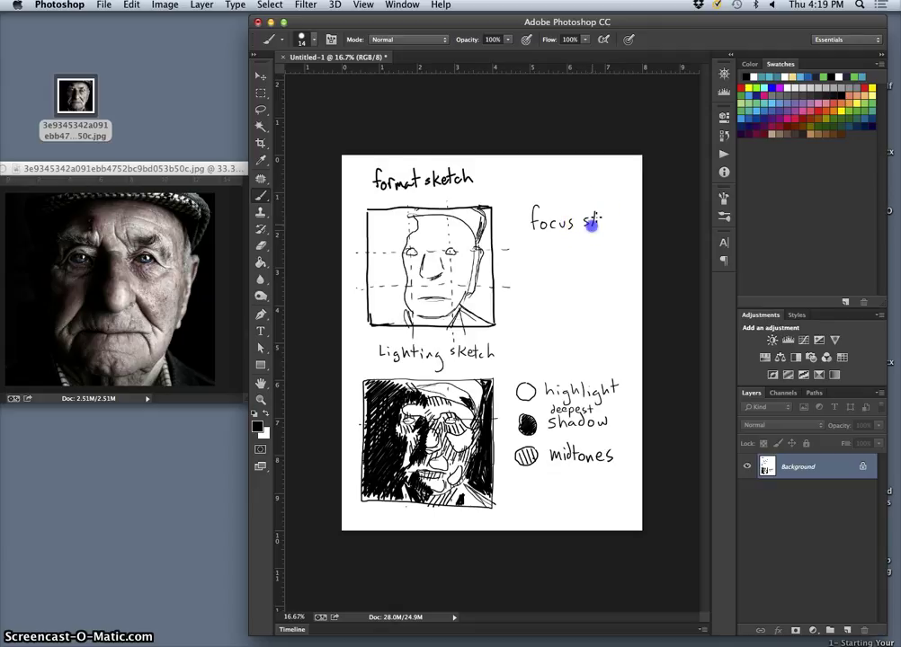
pyautogui.moveTo(592, 226); pyautogui.dragTo(598, 226)
# Step: Draw a roughly square black frame below the focus sketch heading and reinforce its edges
pyautogui.click(527, 228)
pyautogui.moveTo(611, 235)
pyautogui.mouseDown()
pyautogui.moveTo(546, 235)
pyautogui.moveTo(509, 279)
pyautogui.moveTo(506, 334)
pyautogui.moveTo(606, 348)
pyautogui.mouseUp()
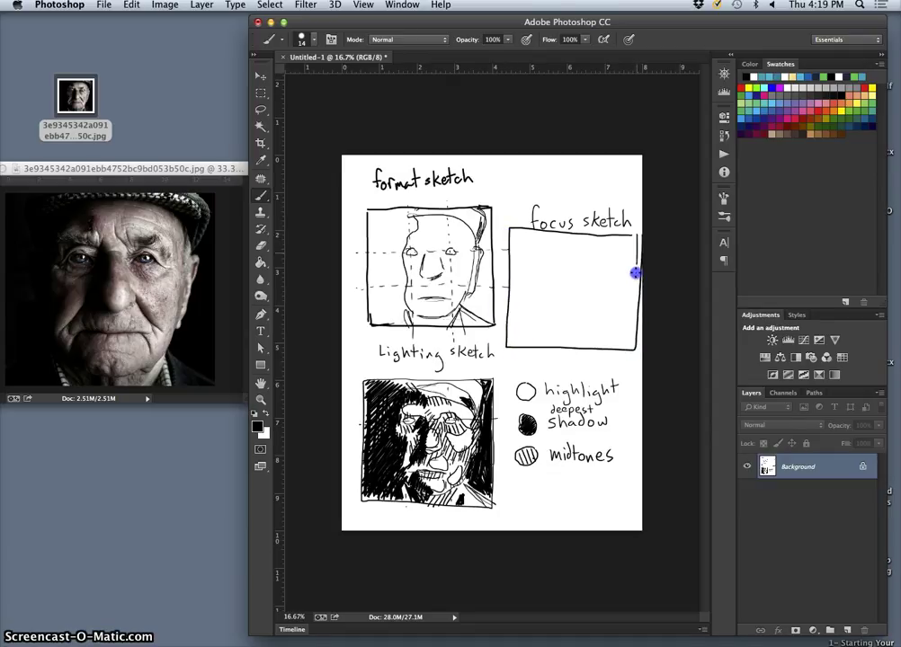
pyautogui.moveTo(634, 272); pyautogui.dragTo(634, 315)
pyautogui.moveTo(636, 236)
pyautogui.mouseDown()
pyautogui.moveTo(516, 279)
pyautogui.moveTo(513, 236)
pyautogui.moveTo(611, 238)
pyautogui.mouseUp()
pyautogui.click(516, 235)
pyautogui.moveTo(511, 239); pyautogui.dragTo(509, 269)
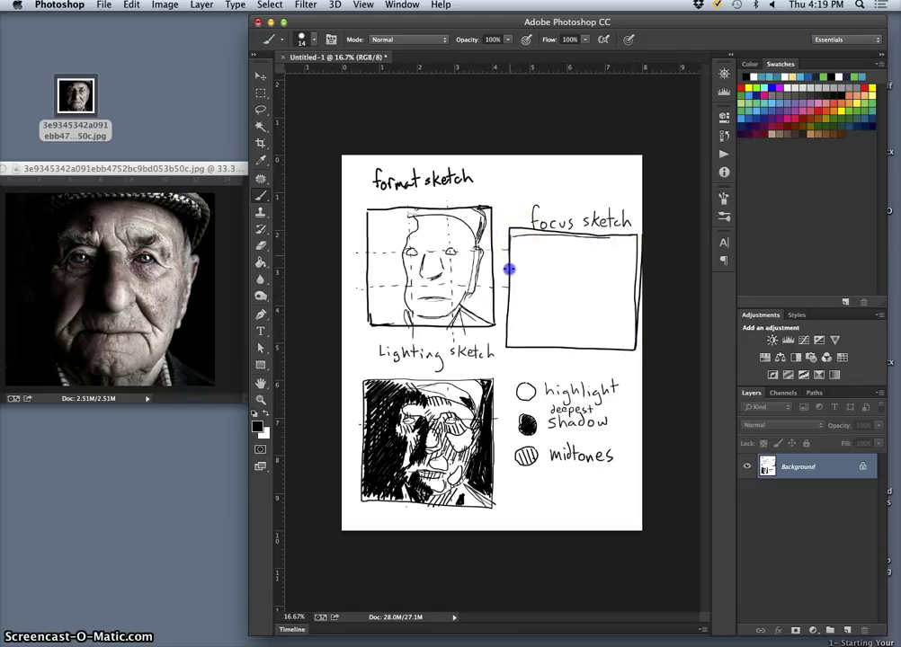
# Step: Divide the focus sketch frame into thirds with two vertical and two horizontal dashed lines
pyautogui.click(557, 248)
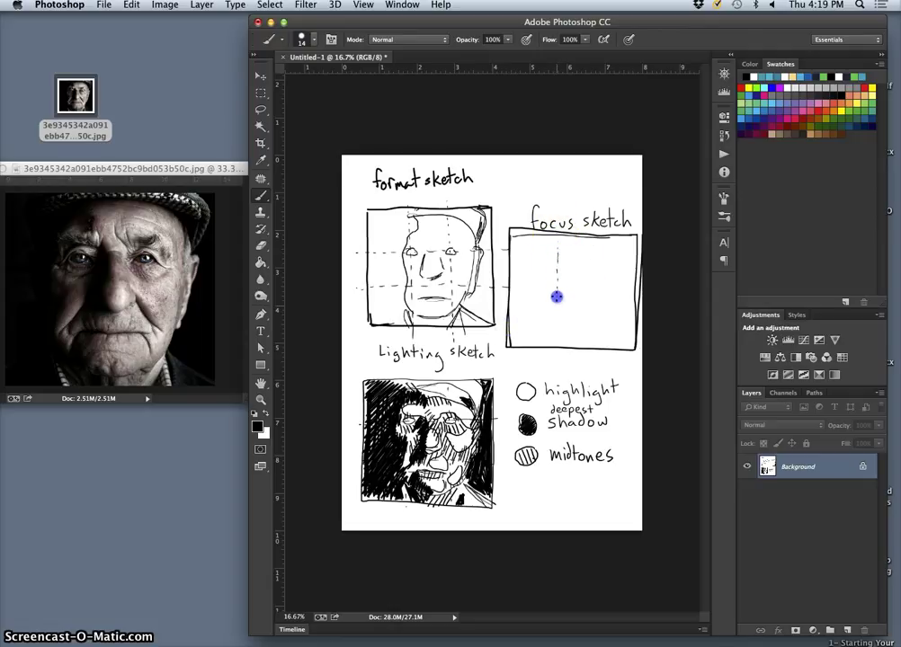
pyautogui.moveTo(557, 296); pyautogui.dragTo(554, 345)
pyautogui.click(597, 238)
pyautogui.click(508, 274)
pyautogui.moveTo(601, 275); pyautogui.dragTo(636, 275)
pyautogui.click(518, 312)
pyautogui.moveTo(627, 308); pyautogui.dragTo(635, 309)
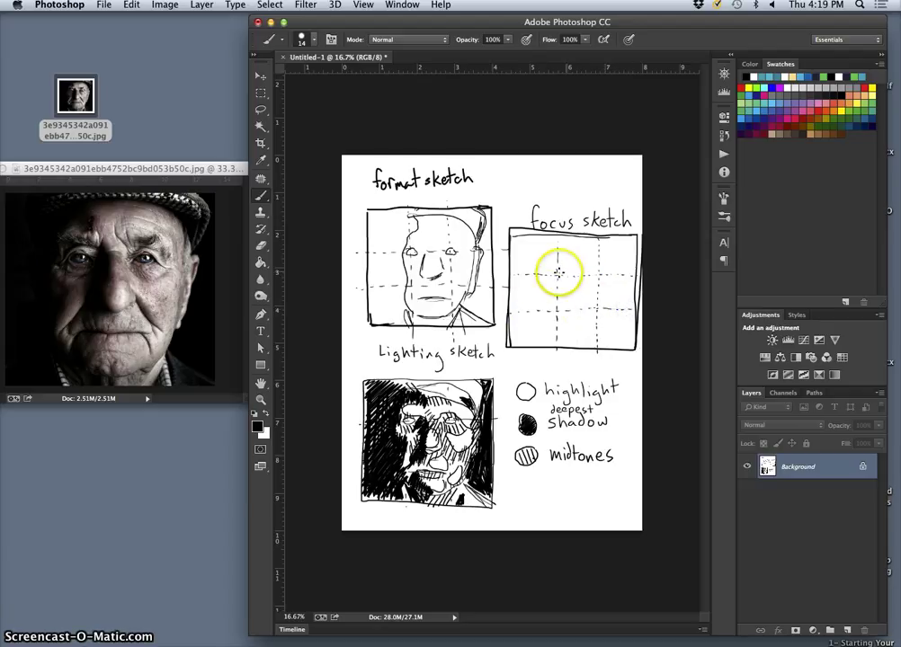
# Step: Draw the eyes on the upper grid intersections of the focus sketch, plus the head outline, ear, neck and collar lines
pyautogui.click(551, 275)
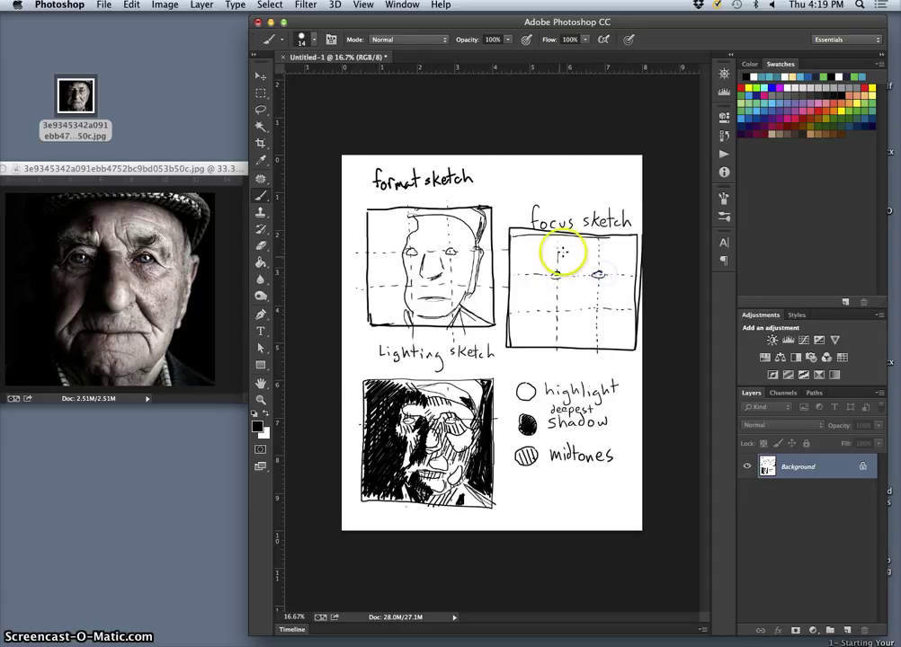
pyautogui.moveTo(556, 241); pyautogui.dragTo(609, 262)
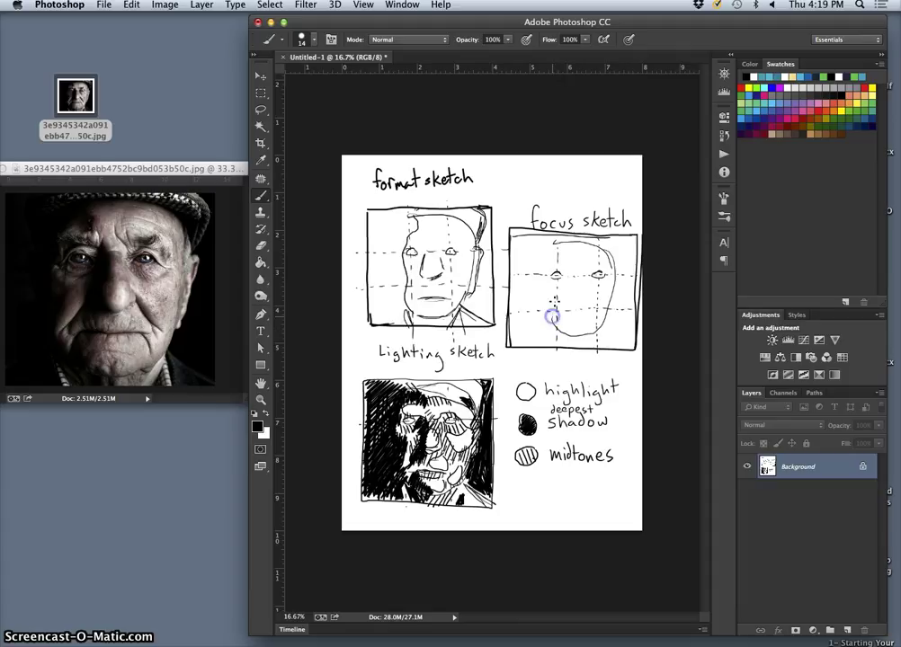
pyautogui.moveTo(615, 273); pyautogui.dragTo(617, 272)
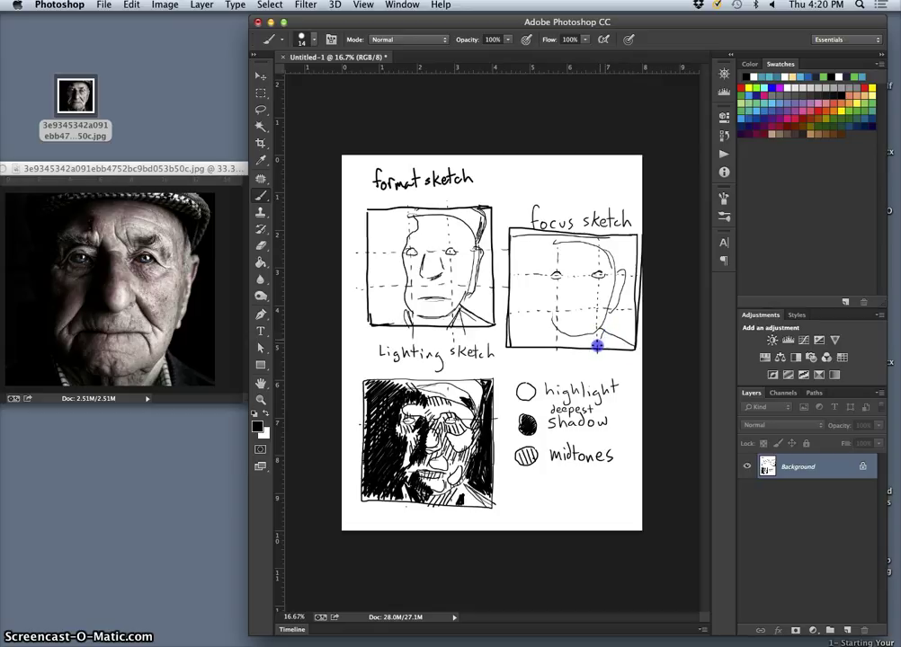
pyautogui.moveTo(597, 345); pyautogui.dragTo(544, 351)
# Step: Switch to Firefox, examine the focus legend in the instructor's example sketches on Photobucket, and return to Photoshop
pyautogui.moveTo(515, 645)
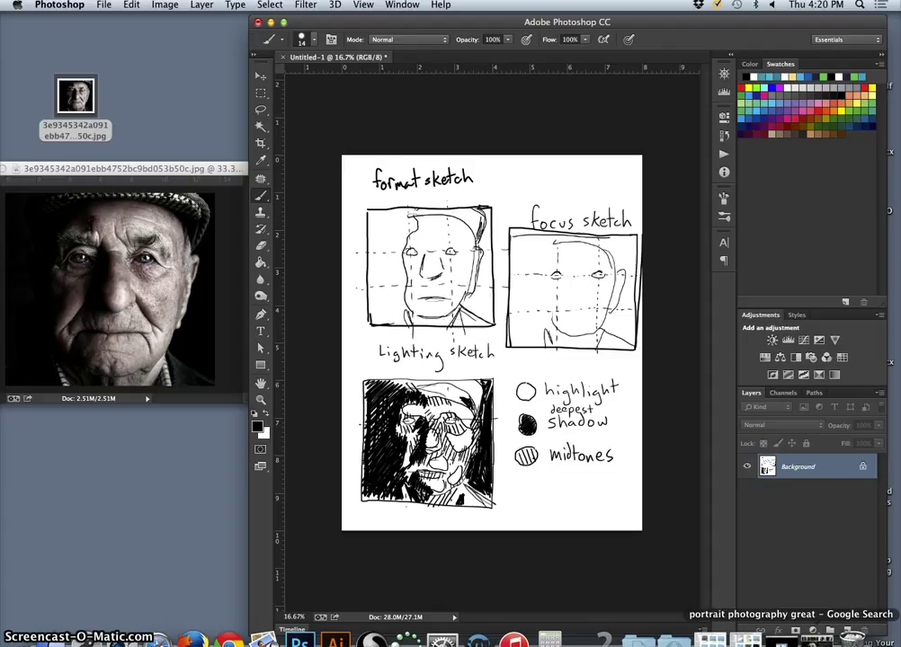
pyautogui.click(791, 640)
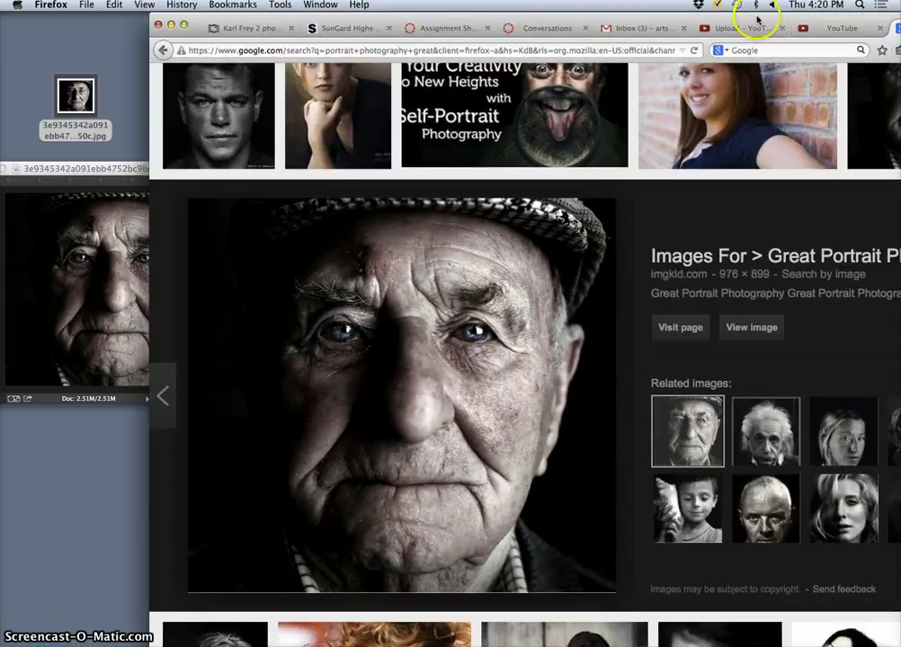
pyautogui.moveTo(756, 18); pyautogui.dragTo(645, 7)
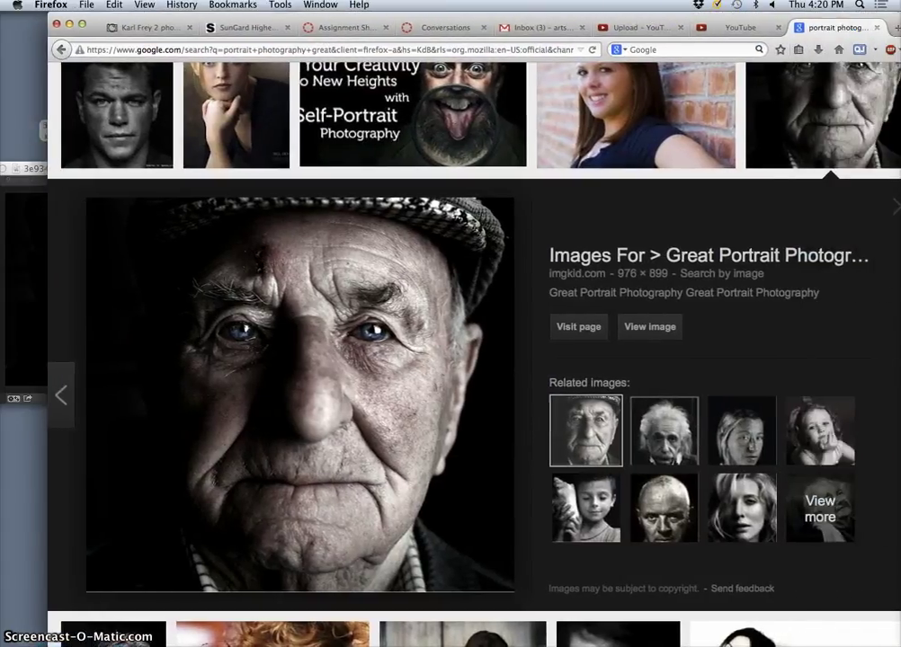
pyautogui.click(143, 27)
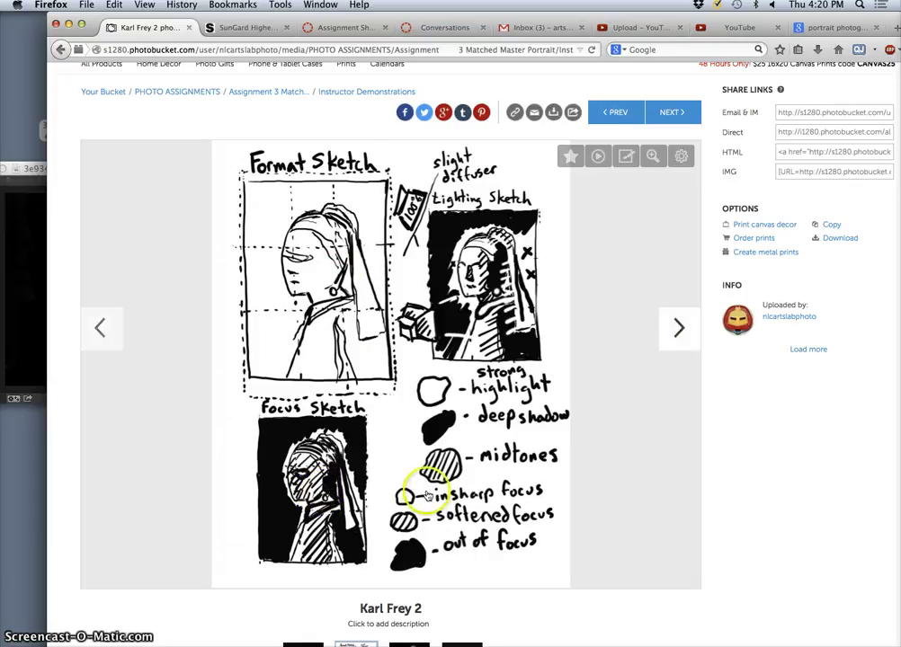
pyautogui.moveTo(320, 12)
pyautogui.mouseDown()
pyautogui.moveTo(411, 64)
pyautogui.moveTo(414, 4)
pyautogui.mouseUp()
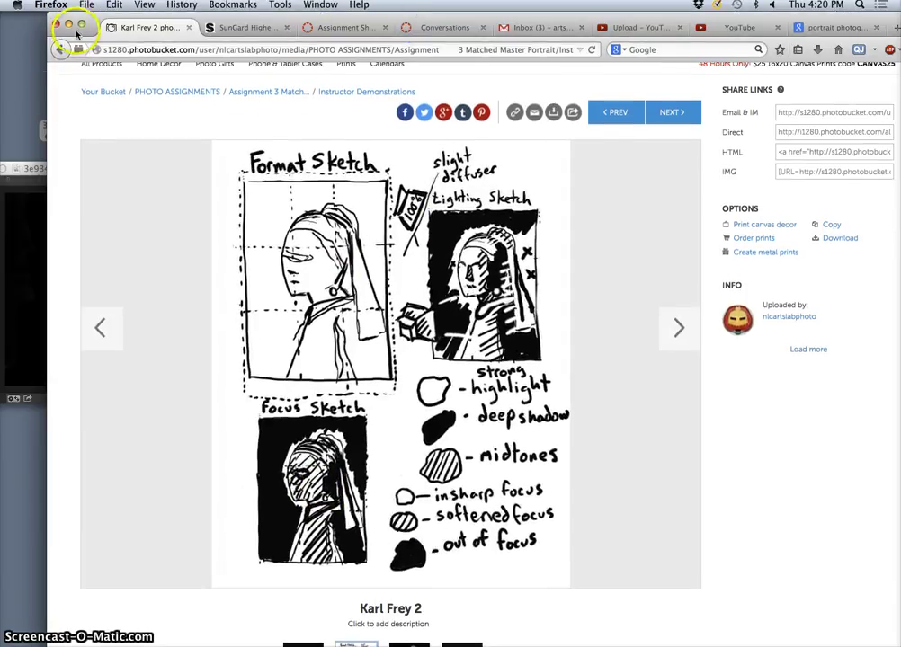
pyautogui.click(68, 24)
pyautogui.click(607, 433)
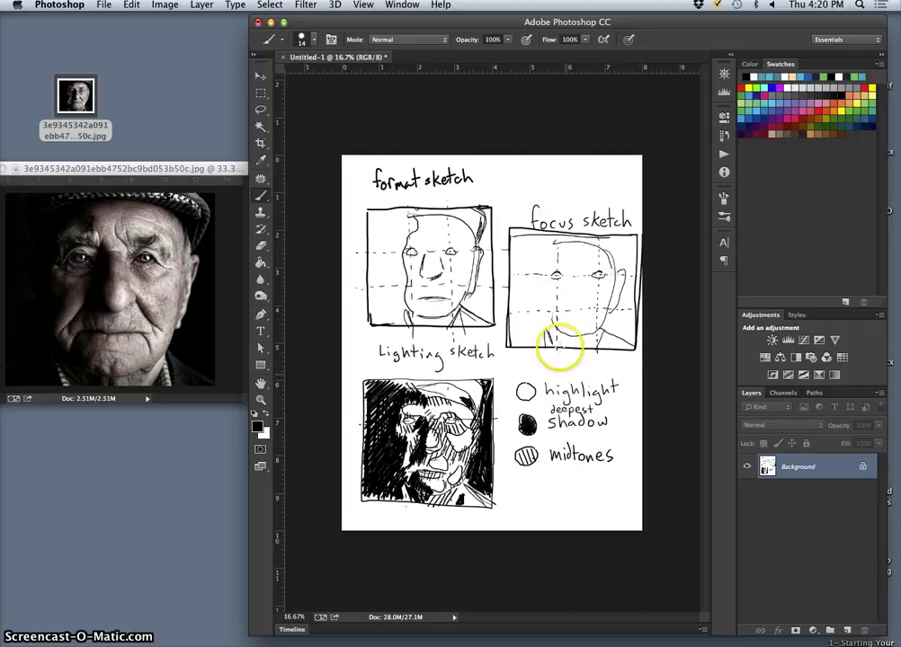
# Step: Draw an empty legend circle labelled "in focus" above the focus sketch heading and outline the areas around both eyes
pyautogui.moveTo(551, 165)
pyautogui.mouseDown()
pyautogui.moveTo(542, 173)
pyautogui.moveTo(557, 173)
pyautogui.mouseUp()
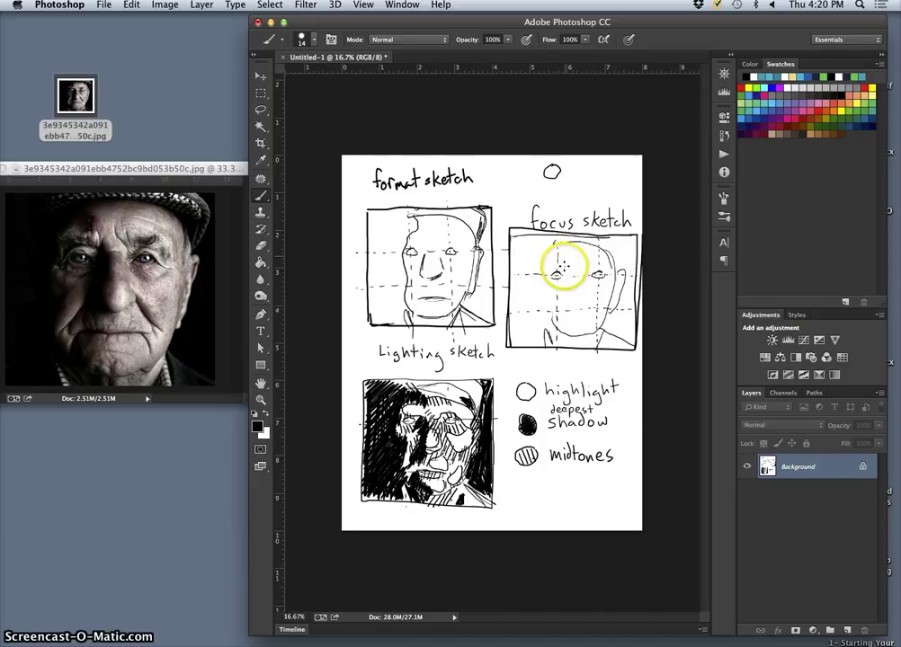
pyautogui.click(568, 274)
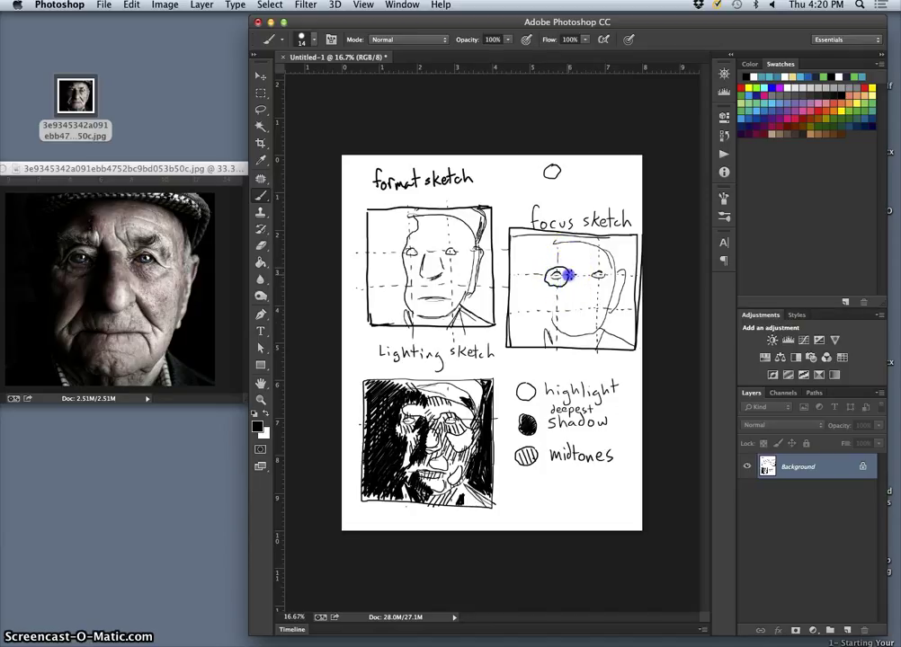
pyautogui.click(587, 271)
pyautogui.moveTo(598, 290); pyautogui.dragTo(609, 287)
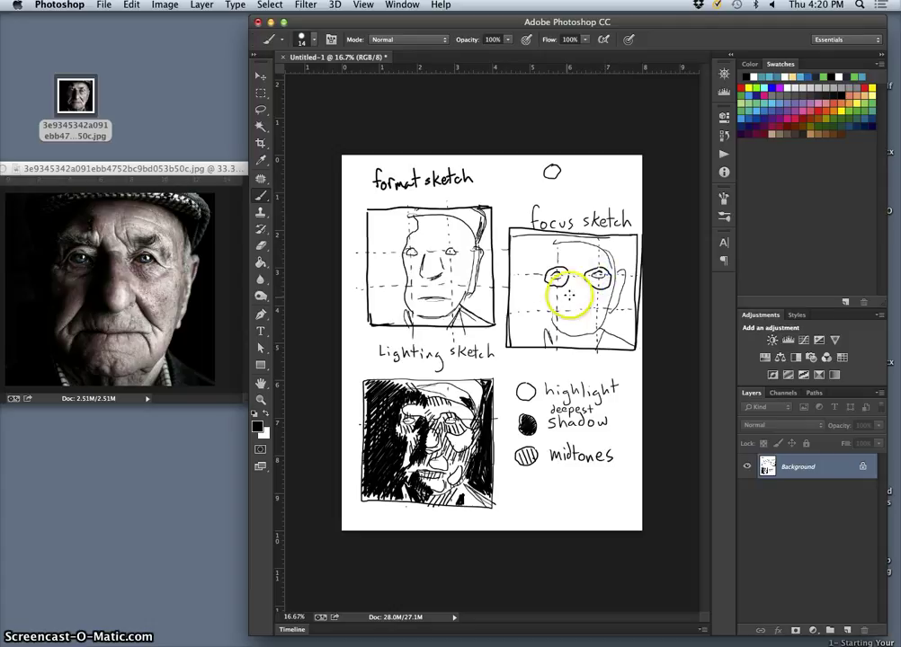
pyautogui.click(569, 173)
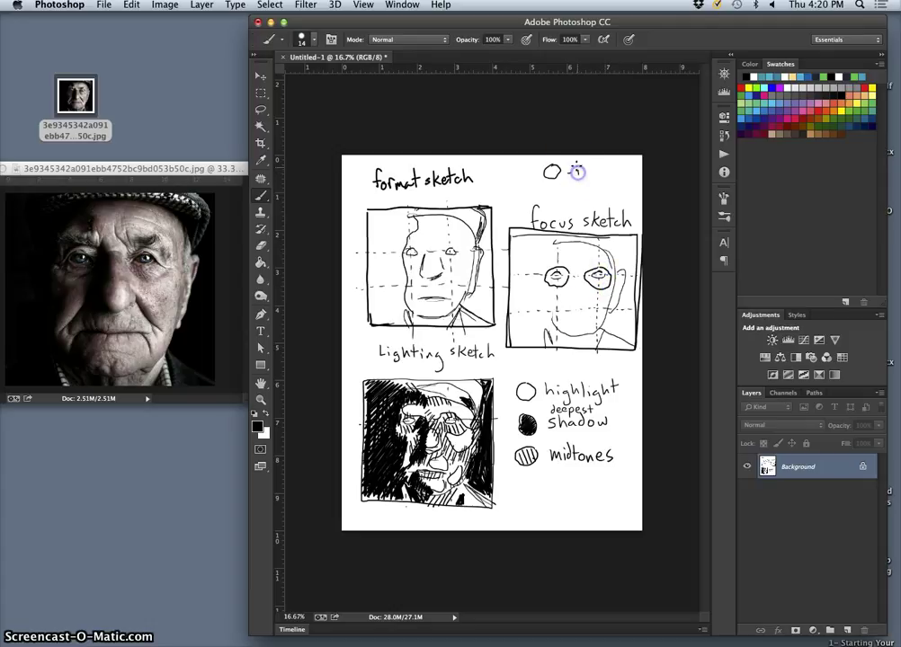
pyautogui.moveTo(592, 164); pyautogui.dragTo(595, 172)
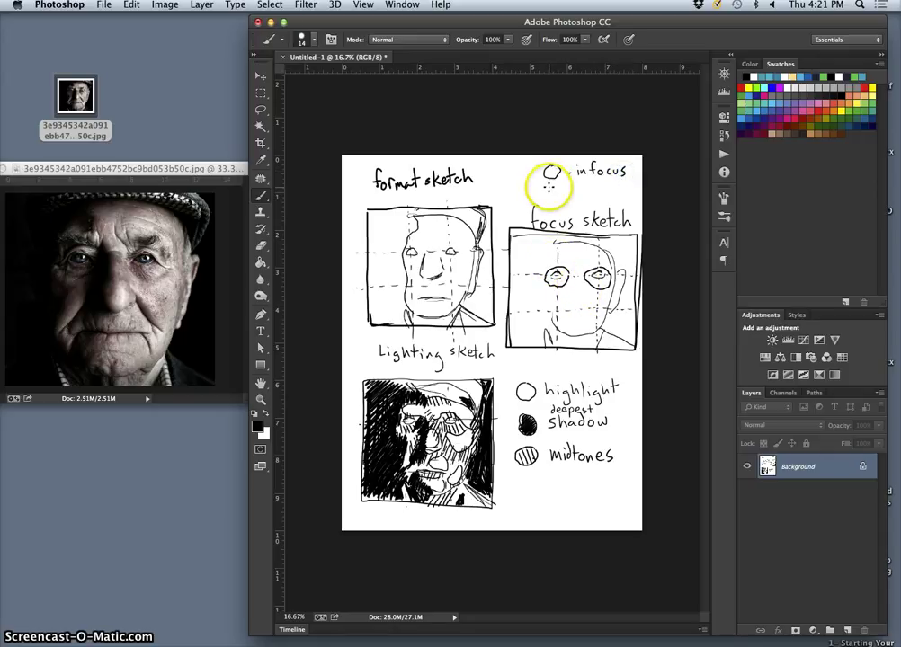
# Step: Add a diagonally hatched circle labelled "transition" below the "in focus" entry of the focus legend
pyautogui.moveTo(549, 185); pyautogui.dragTo(548, 188)
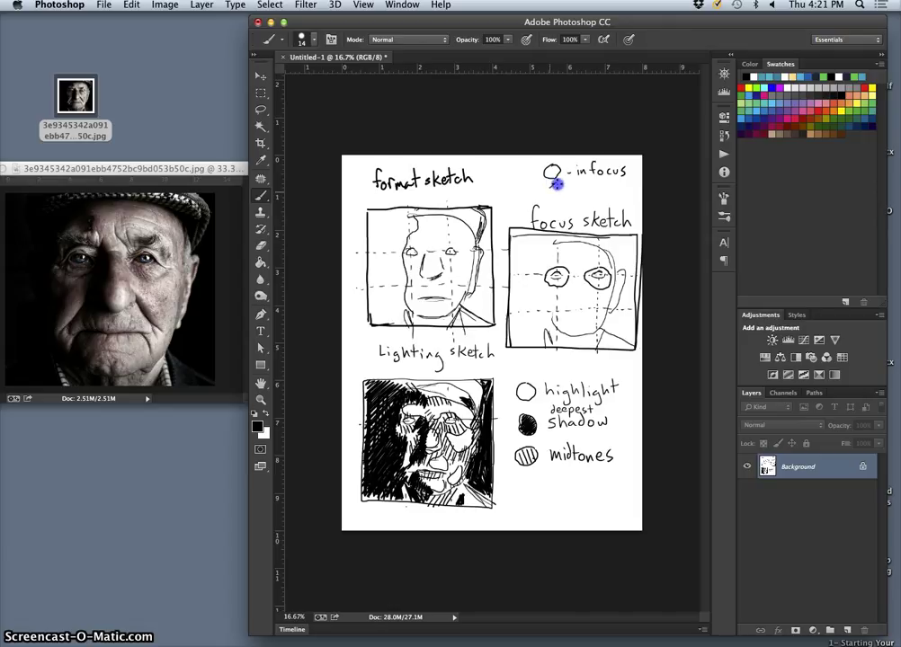
pyautogui.moveTo(552, 195)
pyautogui.mouseDown()
pyautogui.moveTo(560, 184)
pyautogui.moveTo(599, 186)
pyautogui.mouseUp()
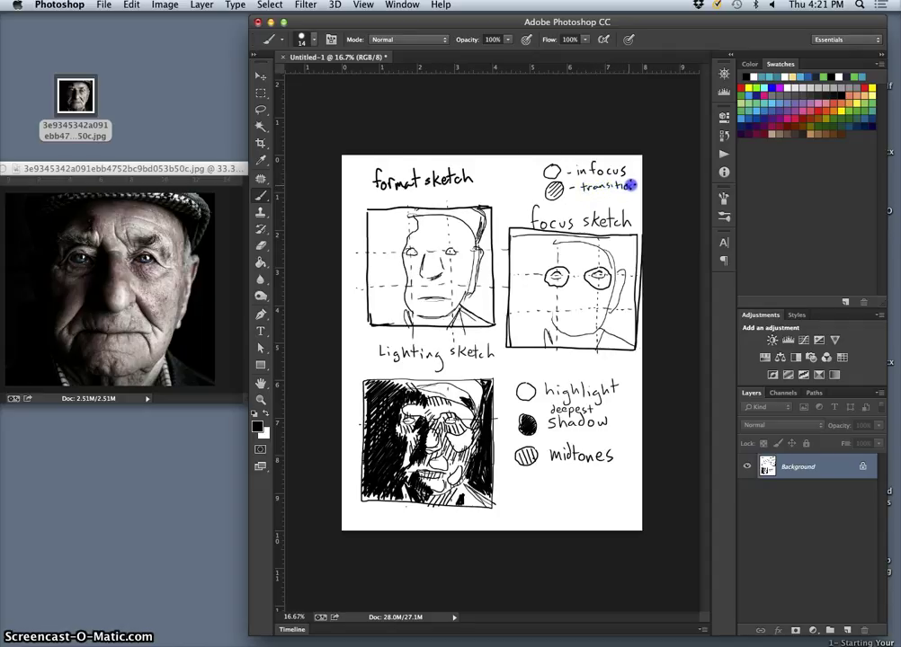
pyautogui.moveTo(633, 185); pyautogui.dragTo(633, 188)
pyautogui.click(622, 182)
# Step: Hatch the nose, forehead, neck and ear of the focus sketch as transition areas and outline the mouth and chin
pyautogui.moveTo(570, 298); pyautogui.dragTo(571, 295)
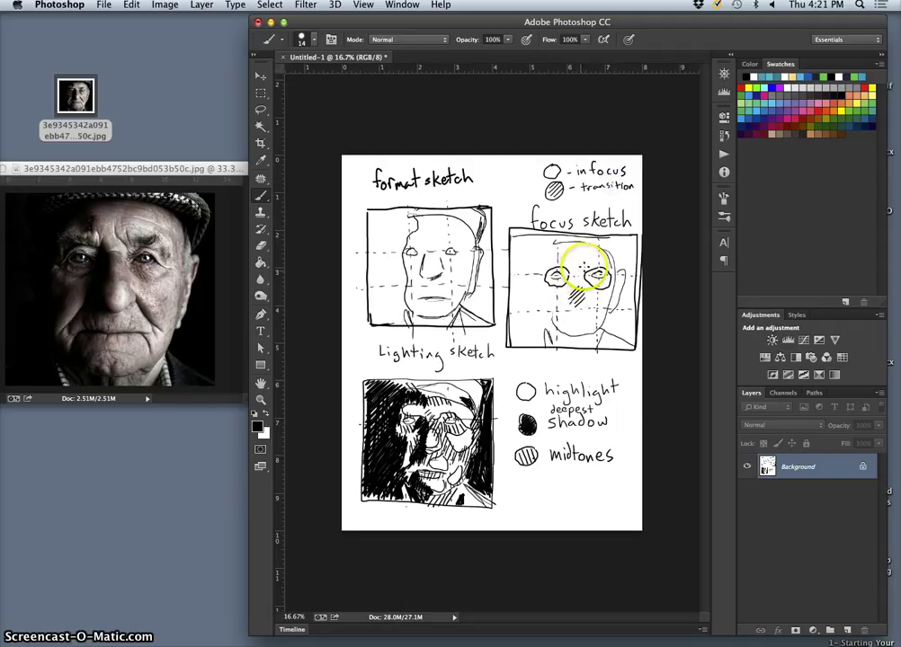
pyautogui.click(557, 245)
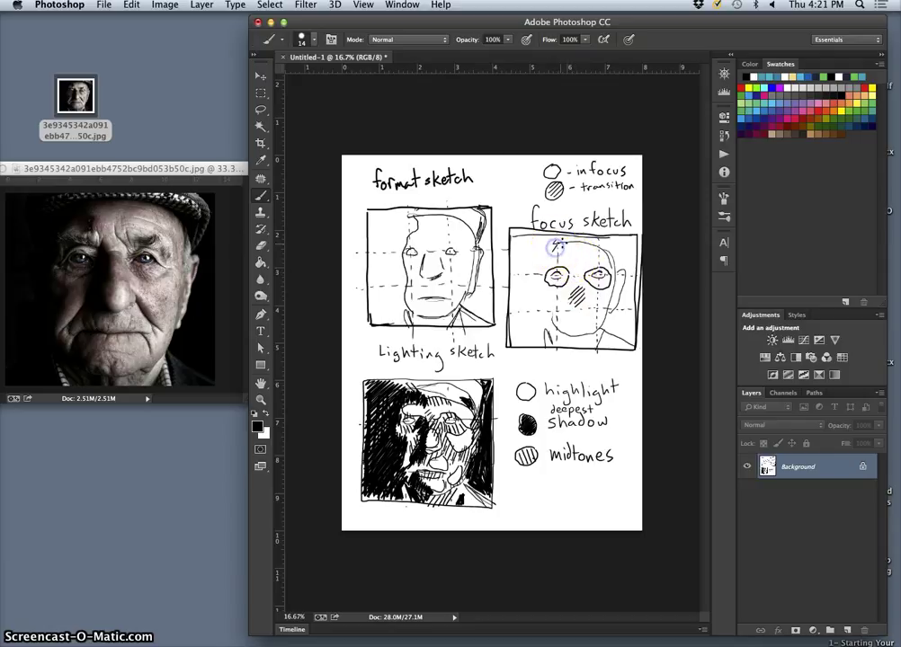
pyautogui.moveTo(567, 253); pyautogui.dragTo(607, 256)
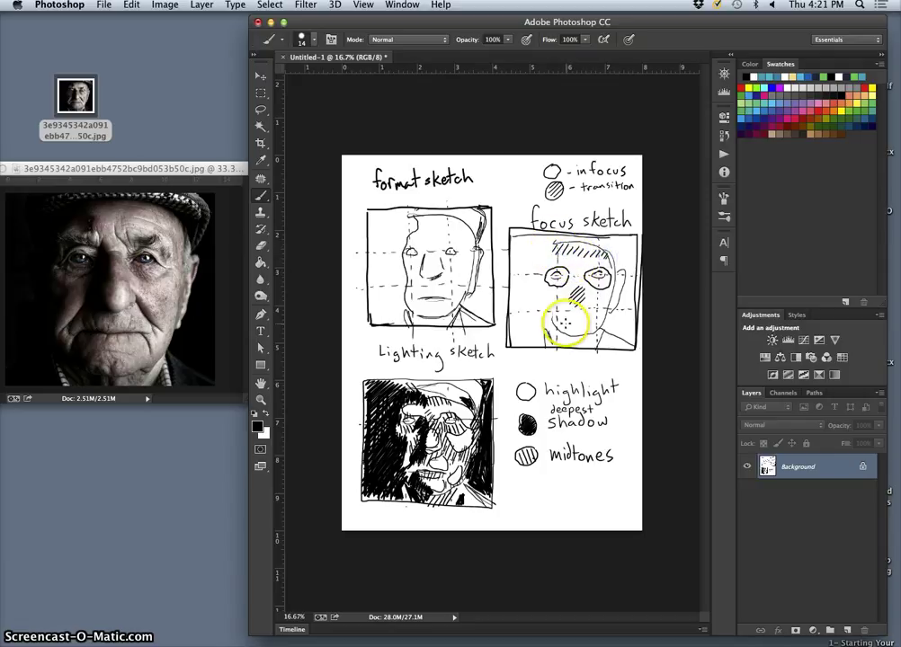
pyautogui.moveTo(564, 313); pyautogui.dragTo(590, 313)
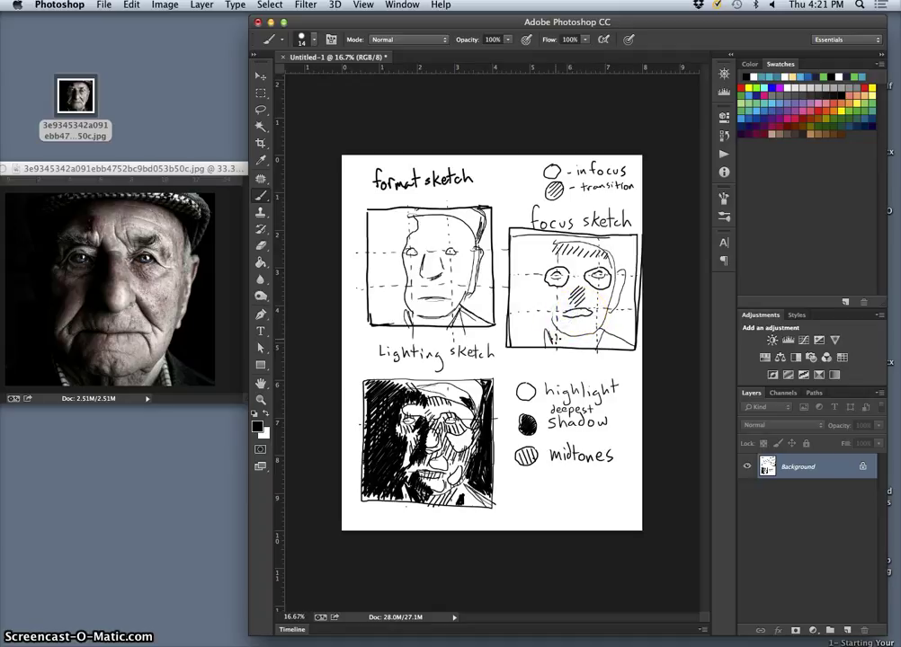
pyautogui.moveTo(557, 322)
pyautogui.mouseDown()
pyautogui.moveTo(592, 330)
pyautogui.moveTo(559, 330)
pyautogui.mouseUp()
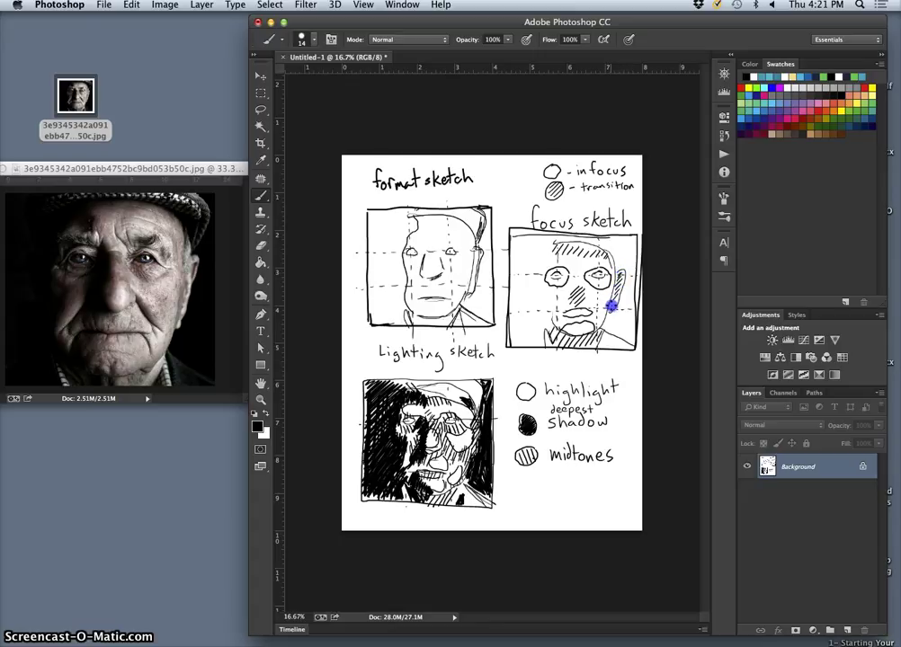
pyautogui.moveTo(611, 307); pyautogui.dragTo(612, 301)
# Step: Scribble solid black over the background on both sides of the head and over the shoulder in the focus sketch
pyautogui.moveTo(609, 241); pyautogui.dragTo(614, 239)
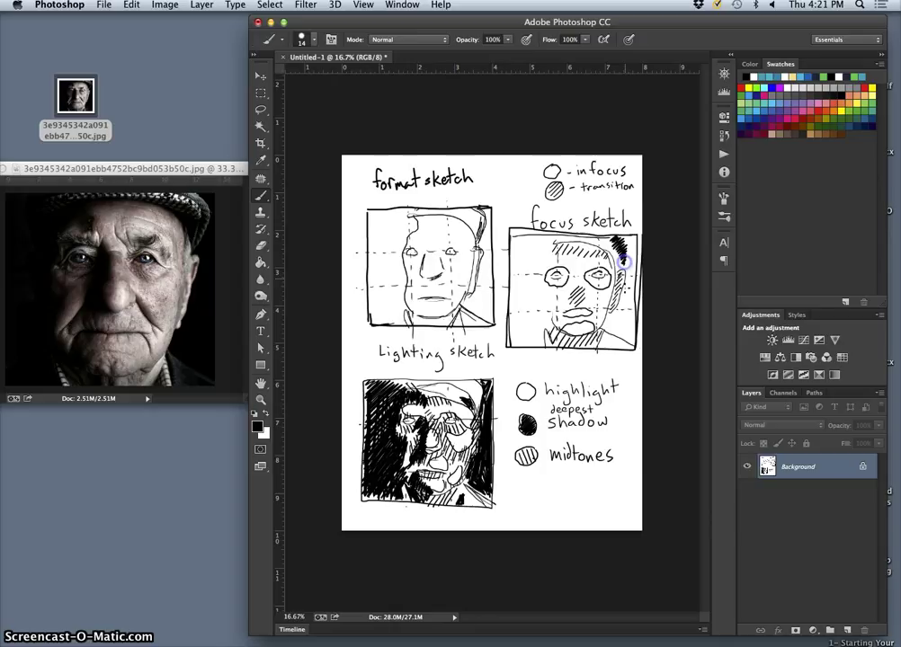
pyautogui.moveTo(622, 263); pyautogui.dragTo(619, 300)
pyautogui.moveTo(605, 334); pyautogui.dragTo(626, 339)
pyautogui.moveTo(533, 341); pyautogui.dragTo(533, 341)
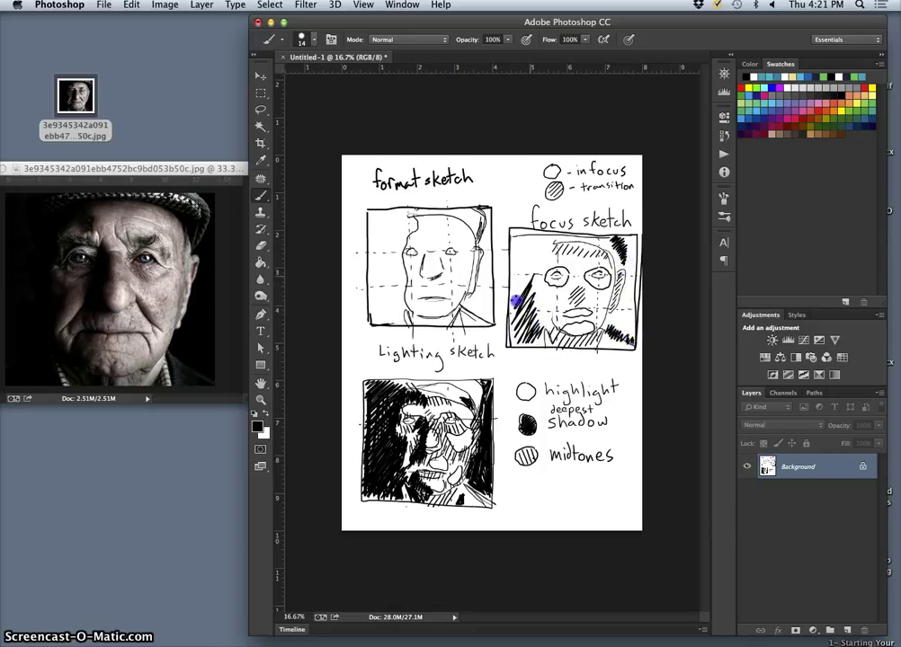
pyautogui.moveTo(546, 247); pyautogui.dragTo(527, 256)
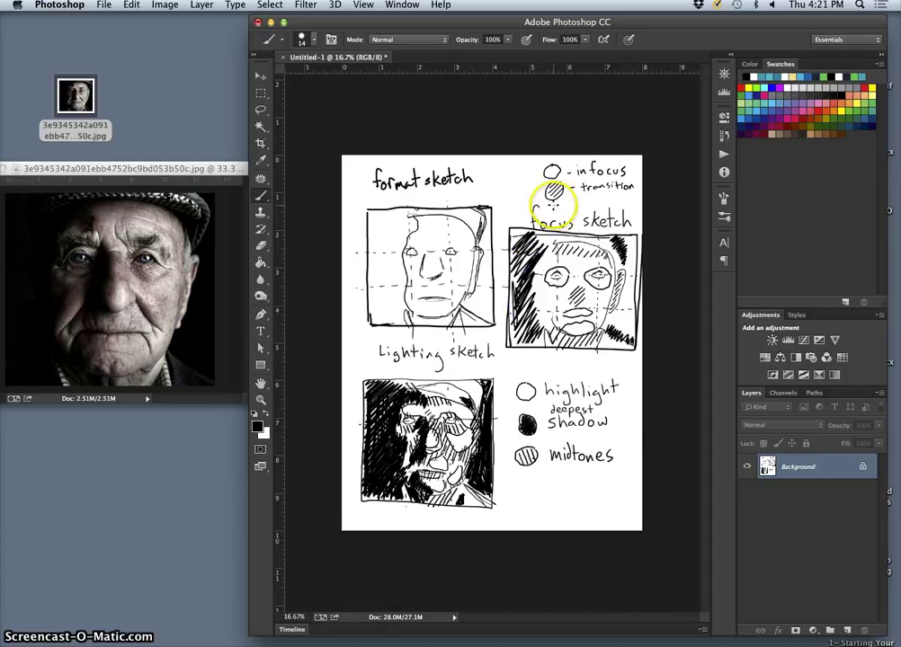
# Step: Add a solid black legend mark labelled "out of focus" below "transition" and blacken the nose tip in the focus sketch
pyautogui.moveTo(553, 208); pyautogui.dragTo(555, 212)
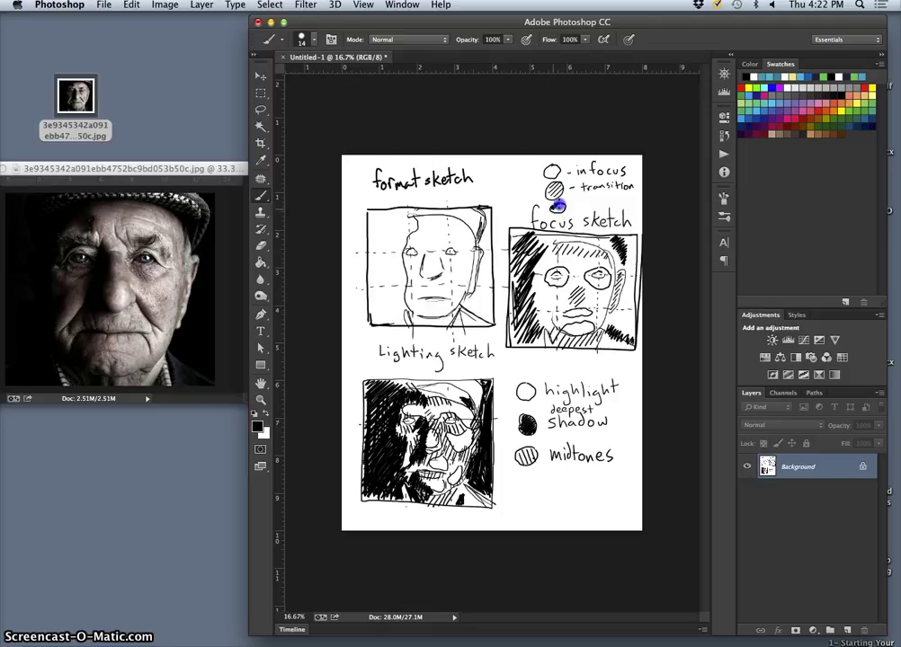
pyautogui.moveTo(563, 210); pyautogui.dragTo(558, 210)
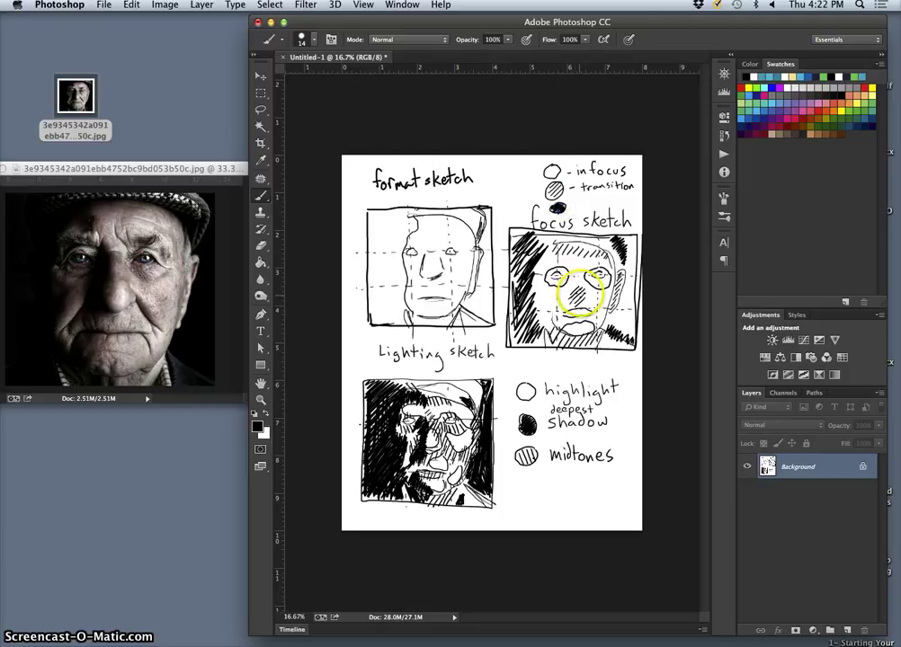
pyautogui.moveTo(577, 300); pyautogui.dragTo(578, 298)
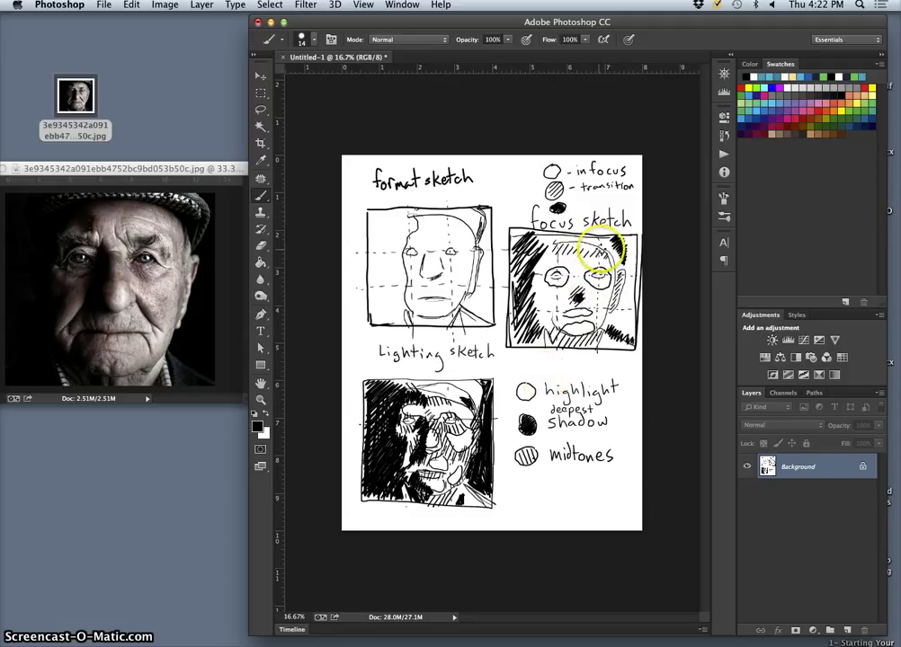
pyautogui.click(578, 202)
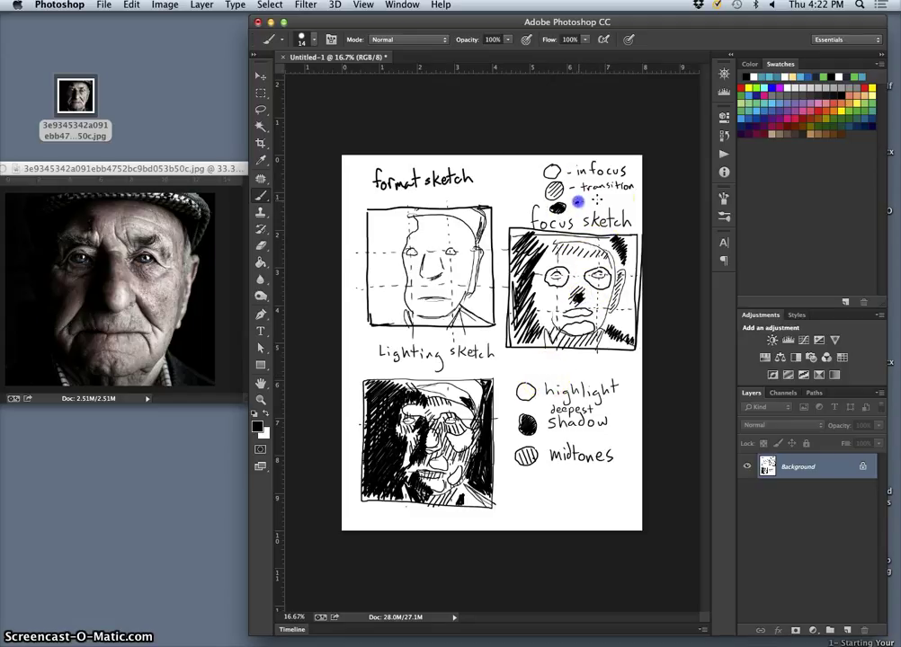
pyautogui.click(584, 249)
pyautogui.click(580, 190)
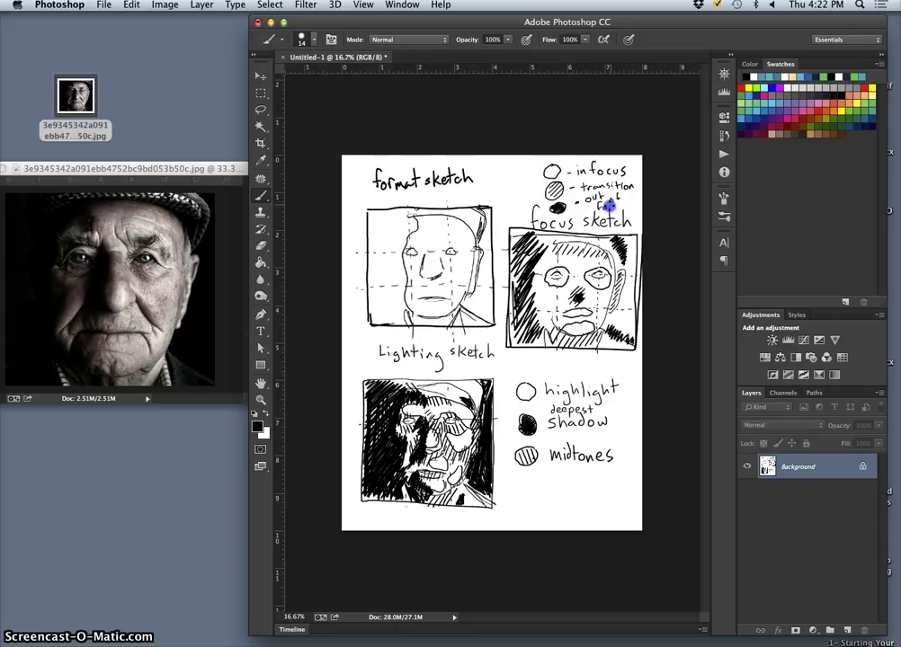
pyautogui.moveTo(611, 206); pyautogui.dragTo(616, 207)
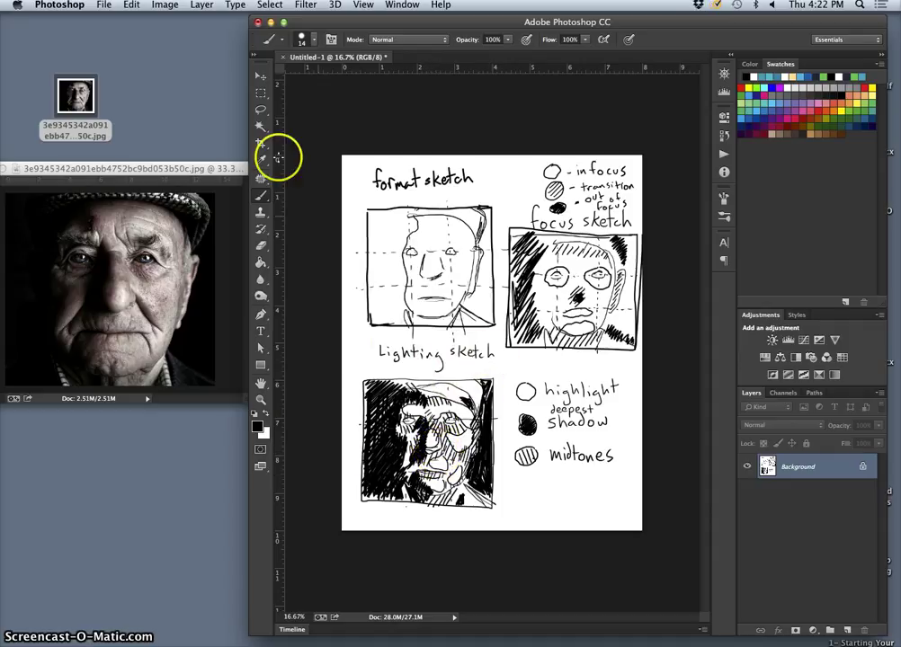
# Step: Select the lighting legend, scale it to about 62% and move it to the page's lower right corner
pyautogui.click(260, 92)
pyautogui.moveTo(513, 375); pyautogui.dragTo(622, 477)
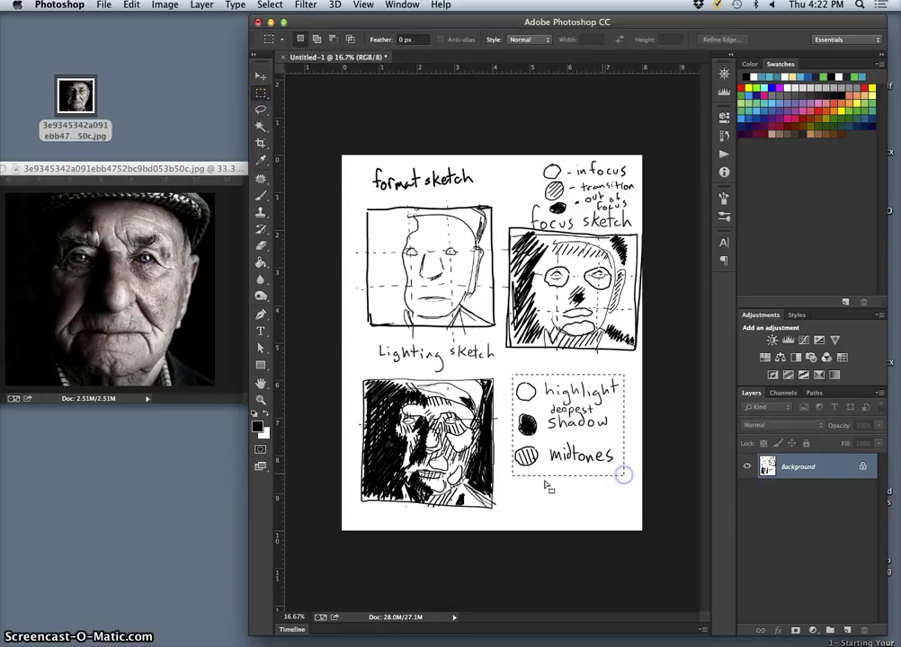
pyautogui.click(260, 76)
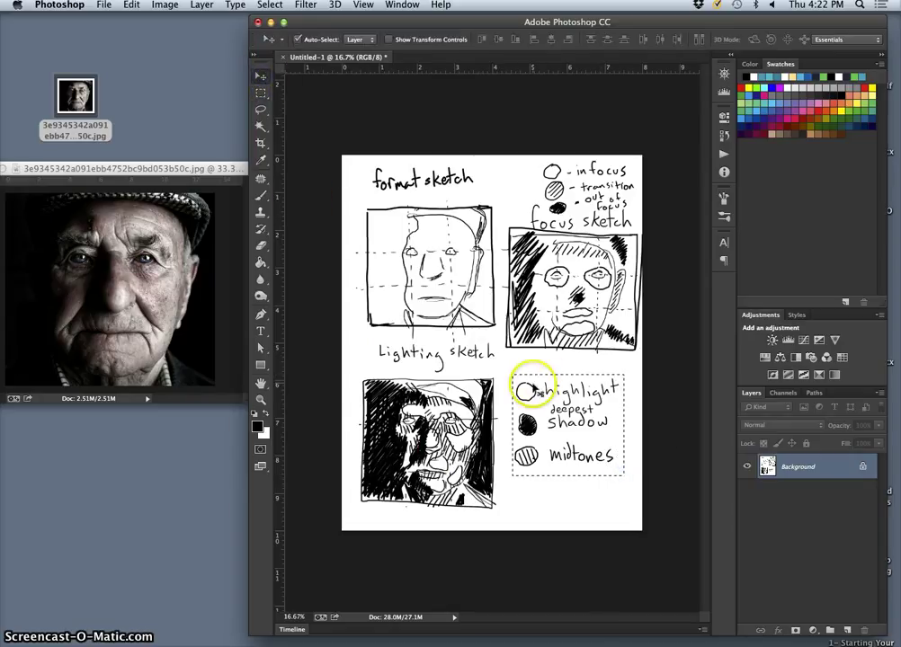
pyautogui.press('super+t')
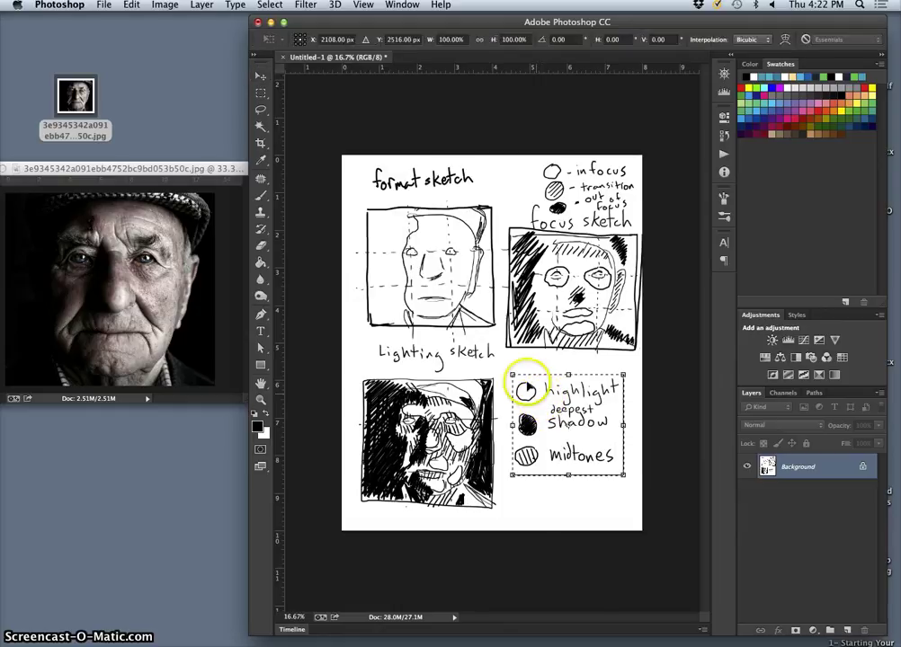
pyautogui.moveTo(514, 376); pyautogui.dragTo(576, 473)
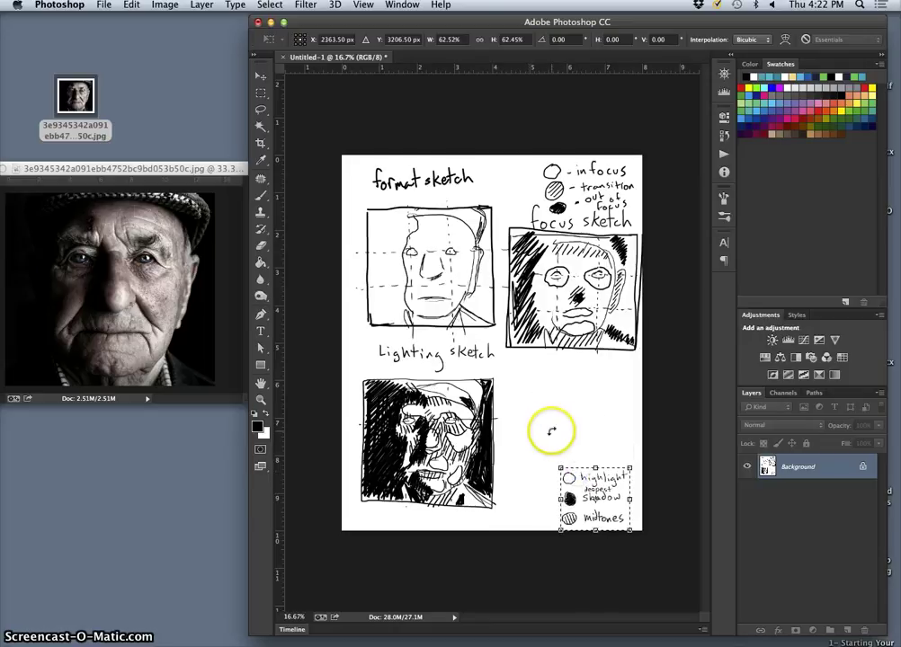
pyautogui.press('Return')
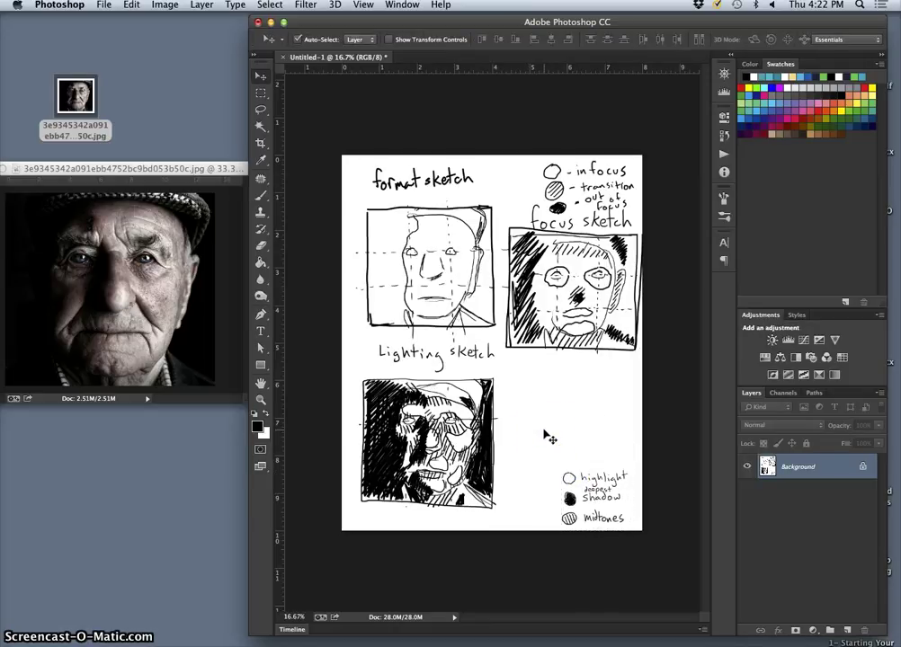
# Step: Draw a tall box-shaped light source with the brush, just right of the lighting sketch
pyautogui.click(261, 195)
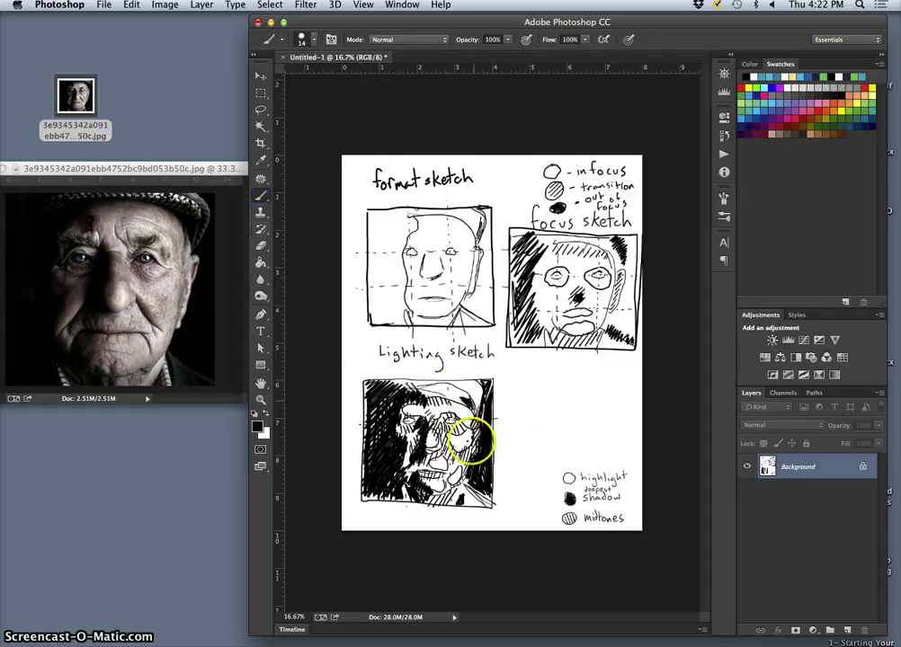
pyautogui.moveTo(469, 438)
pyautogui.mouseDown()
pyautogui.moveTo(466, 446)
pyautogui.moveTo(474, 403)
pyautogui.moveTo(467, 422)
pyautogui.moveTo(444, 434)
pyautogui.moveTo(392, 434)
pyautogui.moveTo(401, 423)
pyautogui.mouseUp()
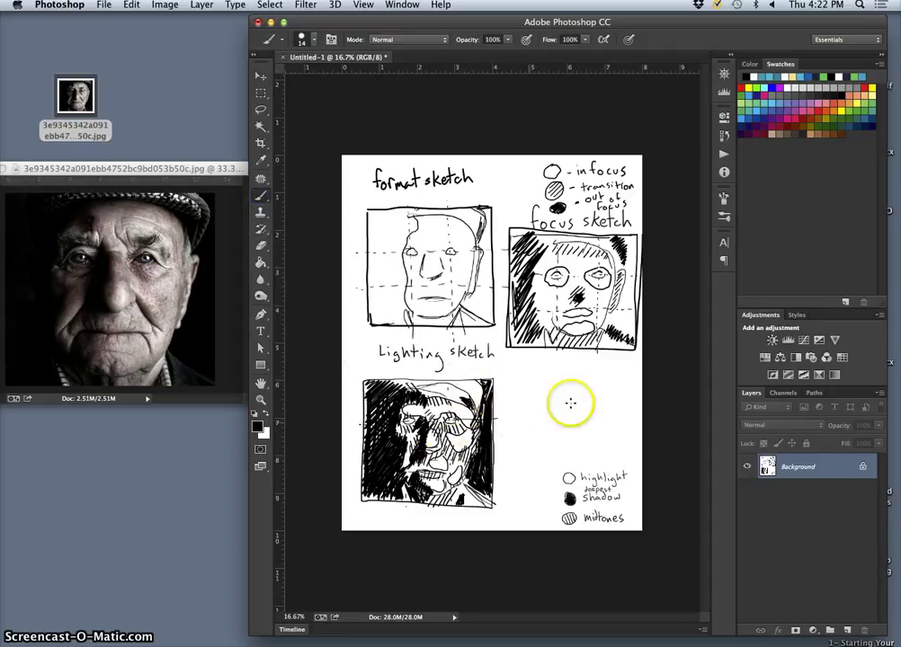
pyautogui.moveTo(526, 413); pyautogui.dragTo(514, 485)
pyautogui.moveTo(526, 404)
pyautogui.mouseDown()
pyautogui.moveTo(517, 471)
pyautogui.moveTo(538, 418)
pyautogui.mouseUp()
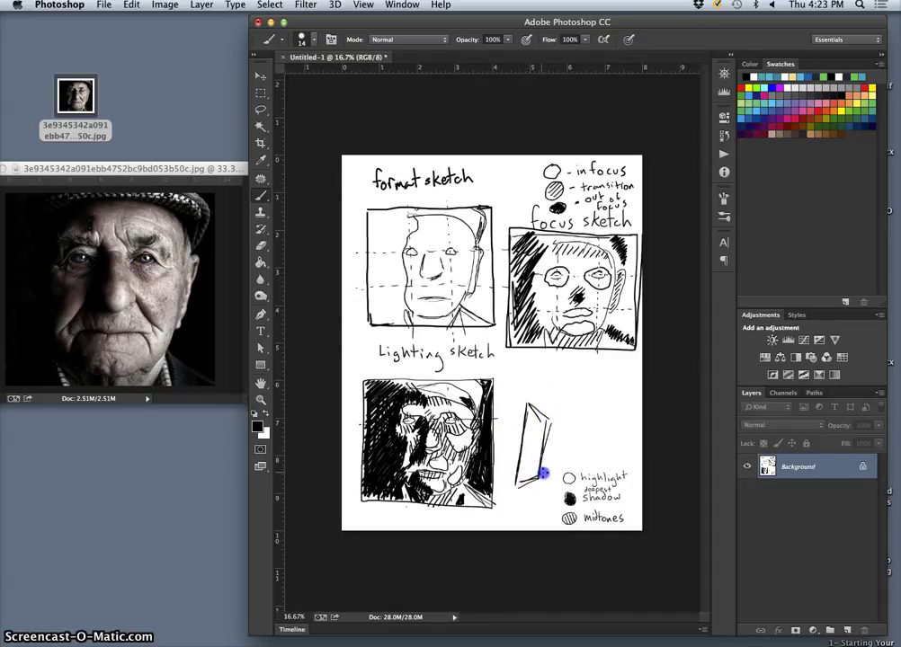
pyautogui.moveTo(559, 436); pyautogui.dragTo(547, 469)
pyautogui.moveTo(529, 403)
pyautogui.mouseDown()
pyautogui.moveTo(562, 412)
pyautogui.moveTo(546, 418)
pyautogui.moveTo(563, 412)
pyautogui.moveTo(550, 474)
pyautogui.mouseUp()
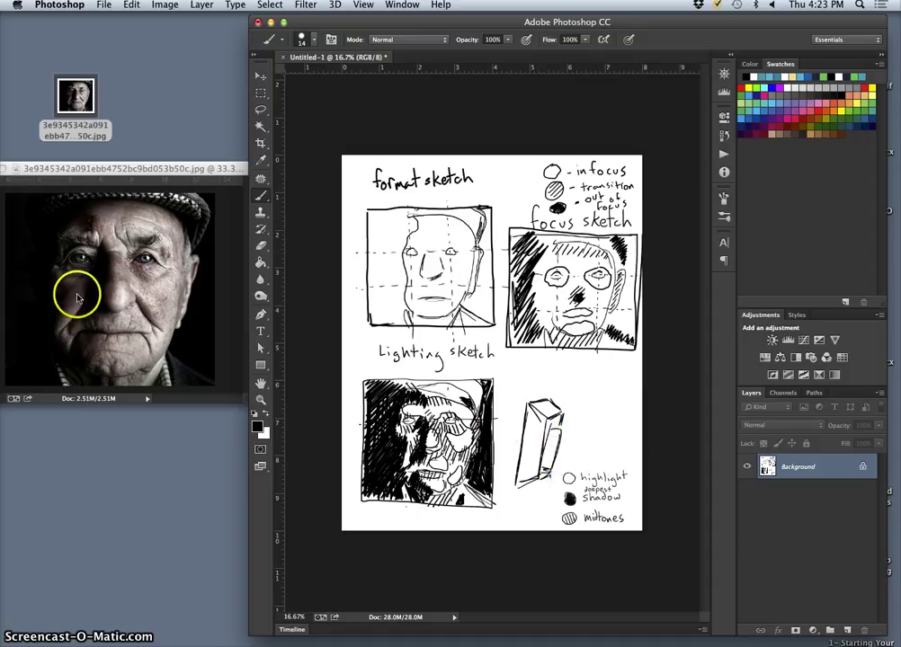
# Step: Draw light rays and small arrows from the box light toward the face and label the light "100%"
pyautogui.moveTo(412, 415)
pyautogui.mouseDown()
pyautogui.moveTo(426, 420)
pyautogui.moveTo(406, 419)
pyautogui.moveTo(412, 446)
pyautogui.mouseUp()
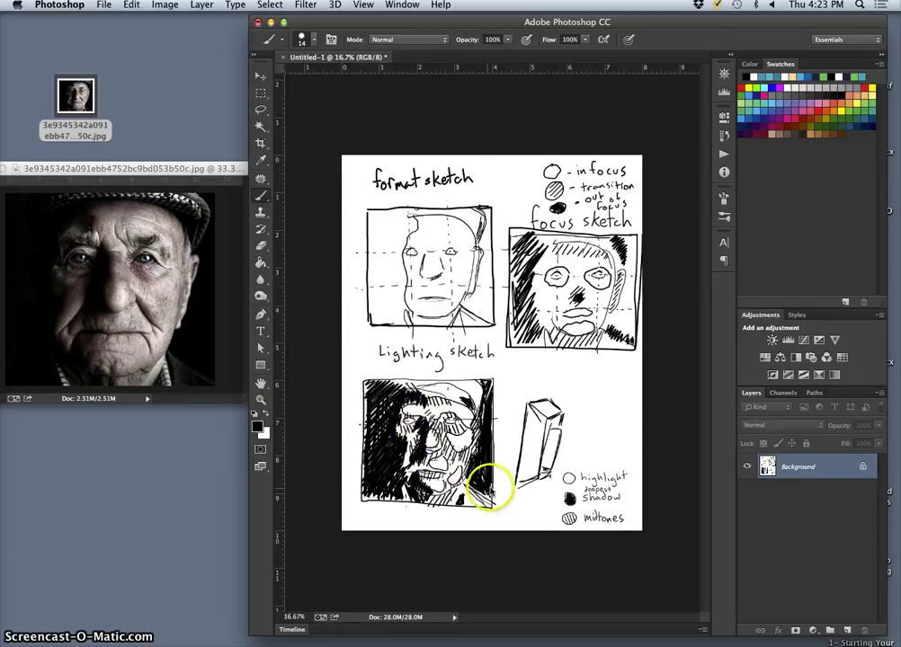
pyautogui.moveTo(528, 402)
pyautogui.mouseDown()
pyautogui.moveTo(495, 382)
pyautogui.moveTo(530, 383)
pyautogui.moveTo(520, 374)
pyautogui.mouseUp()
pyautogui.moveTo(520, 490)
pyautogui.mouseDown()
pyautogui.moveTo(489, 500)
pyautogui.moveTo(509, 465)
pyautogui.mouseUp()
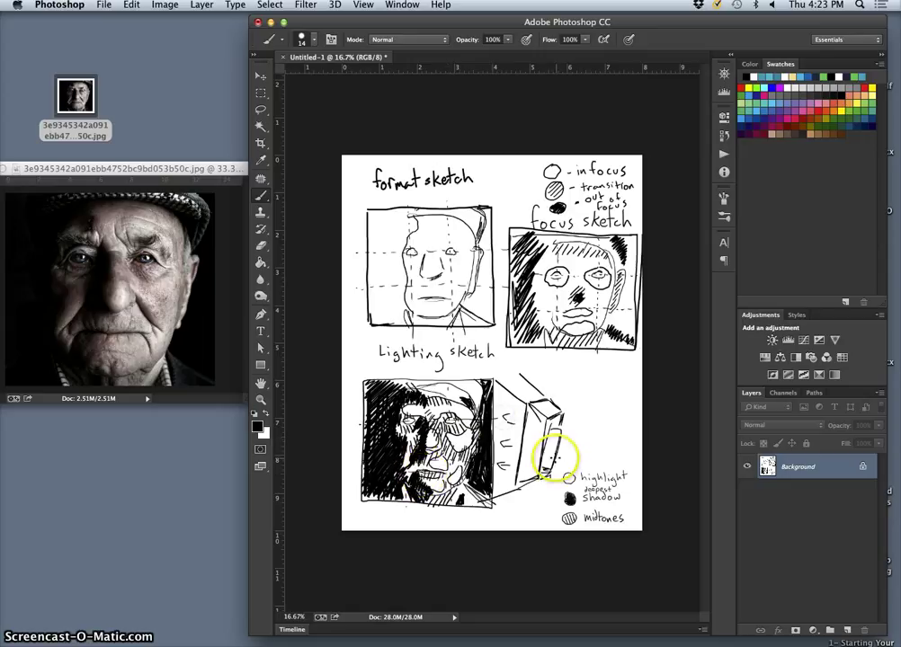
pyautogui.moveTo(555, 458)
pyautogui.mouseDown()
pyautogui.moveTo(549, 442)
pyautogui.moveTo(549, 469)
pyautogui.moveTo(557, 464)
pyautogui.mouseUp()
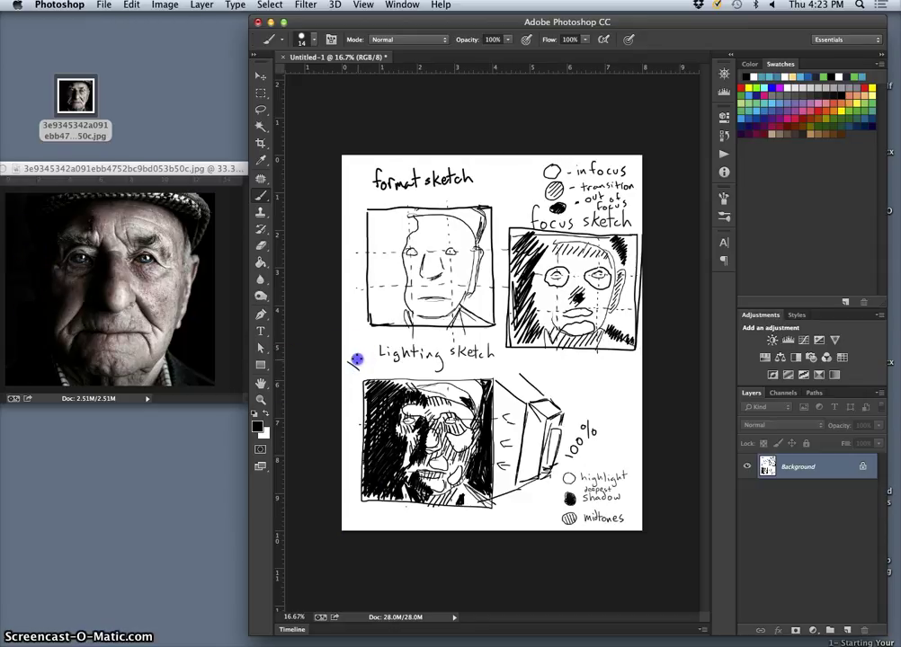
# Step: Draw a starburst mark at the lighting sketch's upper left, plus a thin slanted panel with zigzag rays before the box light
pyautogui.moveTo(367, 369); pyautogui.dragTo(351, 402)
pyautogui.moveTo(401, 441)
pyautogui.mouseDown()
pyautogui.moveTo(411, 395)
pyautogui.moveTo(398, 416)
pyautogui.moveTo(404, 438)
pyautogui.moveTo(390, 435)
pyautogui.moveTo(396, 398)
pyautogui.moveTo(388, 442)
pyautogui.mouseUp()
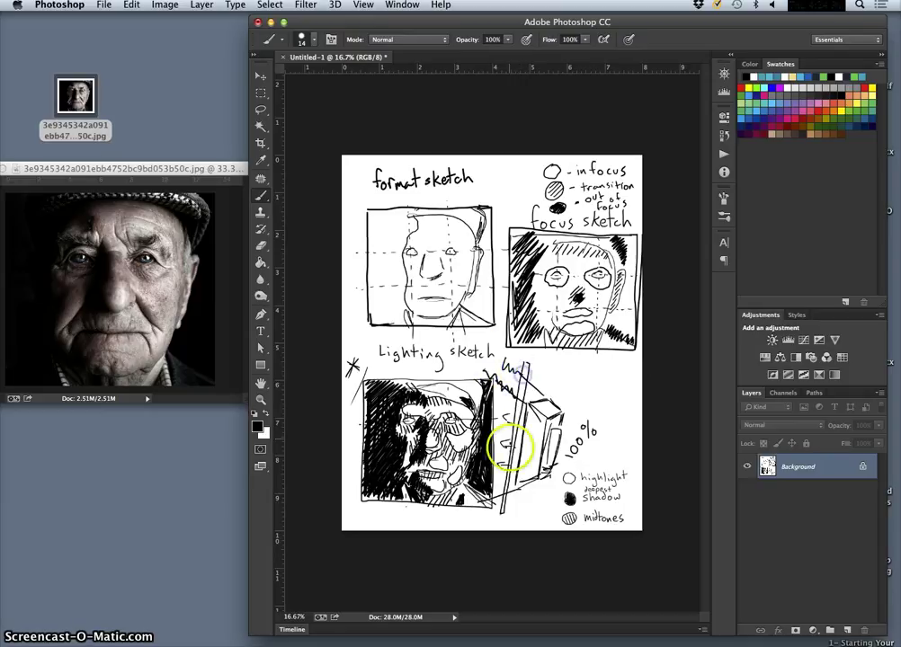
pyautogui.moveTo(502, 414); pyautogui.dragTo(499, 411)
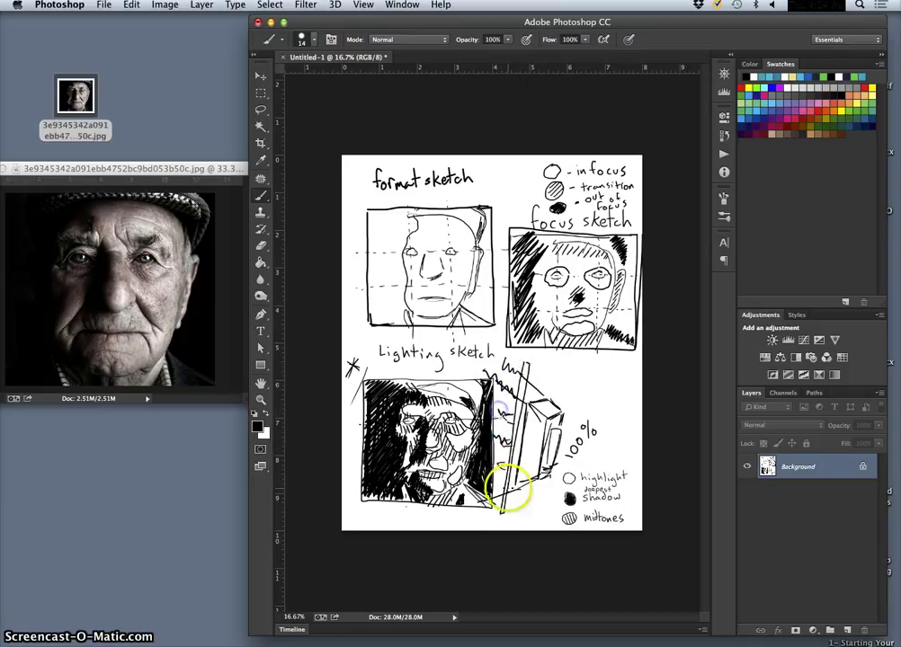
# Step: Finish the zigzag rays at the lower end of the slanted panel and write "diffused" below the "100%" light label
pyautogui.moveTo(509, 486)
pyautogui.mouseDown()
pyautogui.moveTo(497, 488)
pyautogui.moveTo(491, 465)
pyautogui.mouseUp()
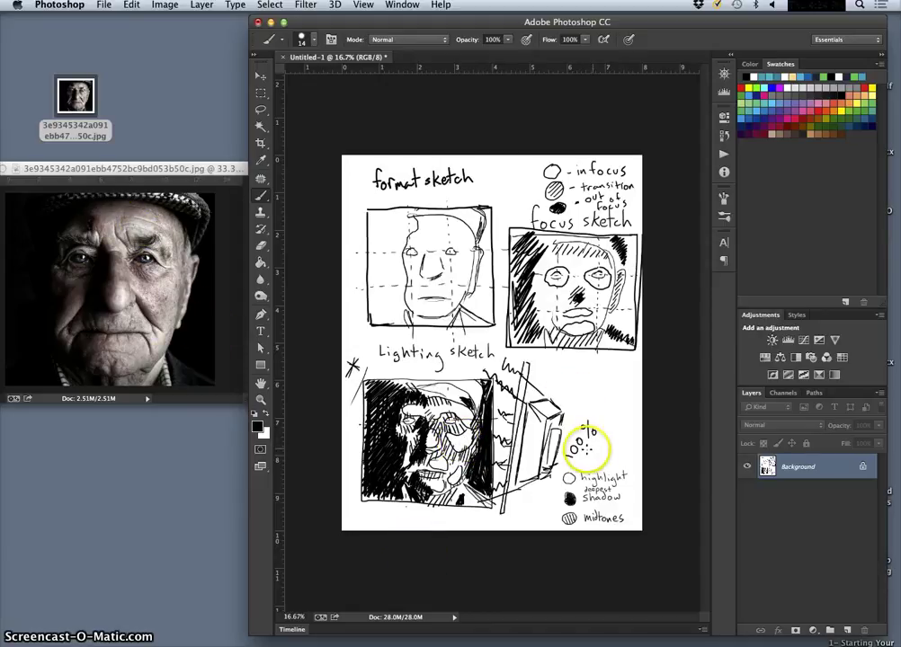
pyautogui.click(590, 456)
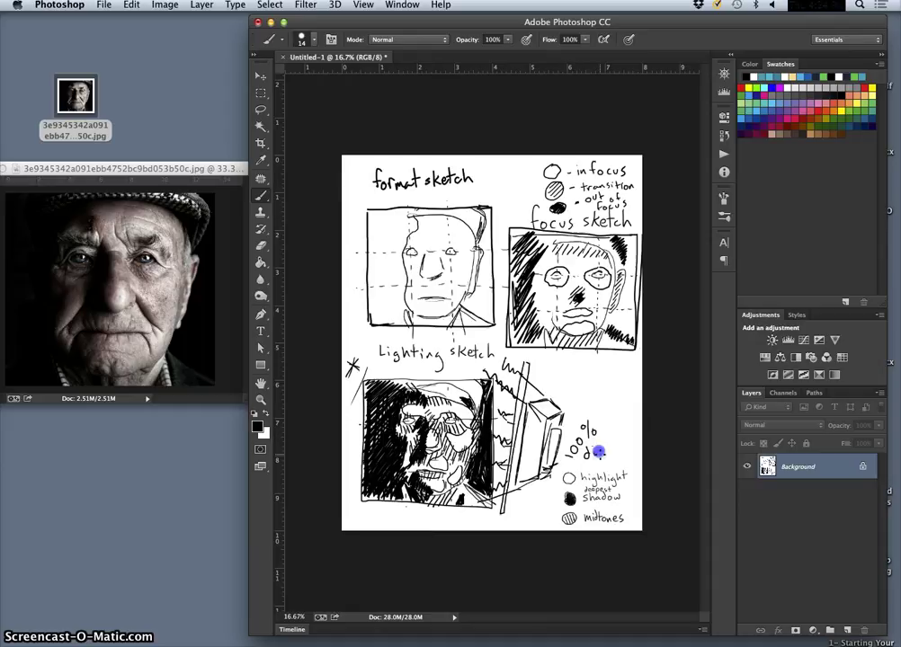
pyautogui.click(607, 452)
pyautogui.moveTo(612, 450); pyautogui.dragTo(622, 442)
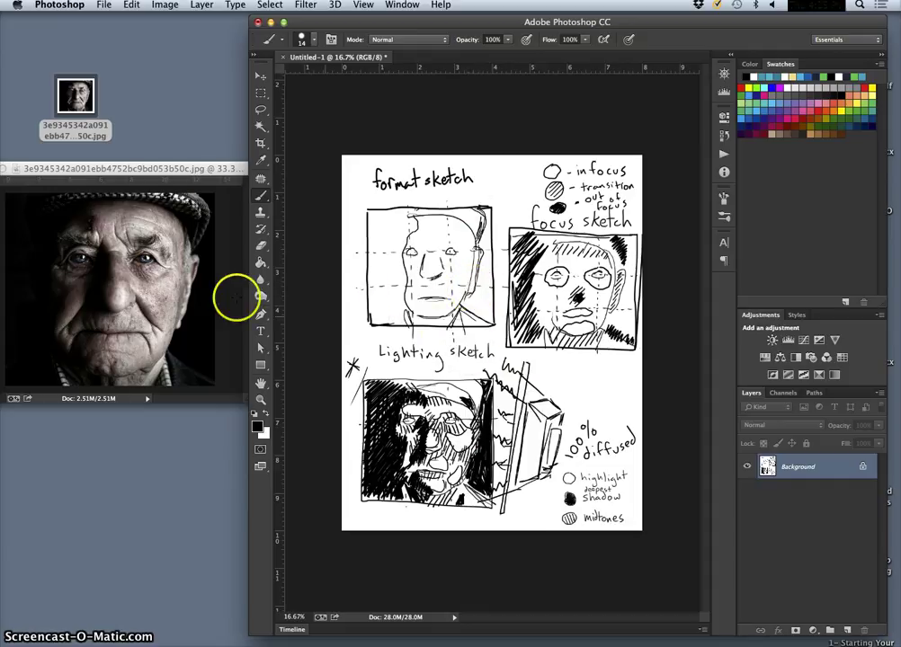
# Step: On a new layer, draw a tall magenta frame around the format sketch and a small wide frame with a cropped face below the focus sketch
pyautogui.press('e')
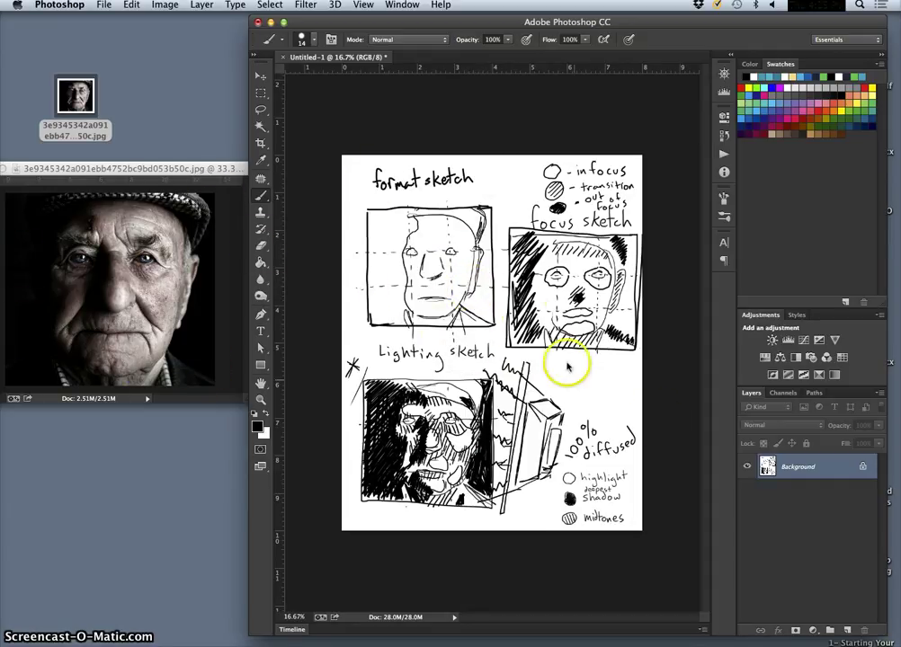
pyautogui.click(848, 632)
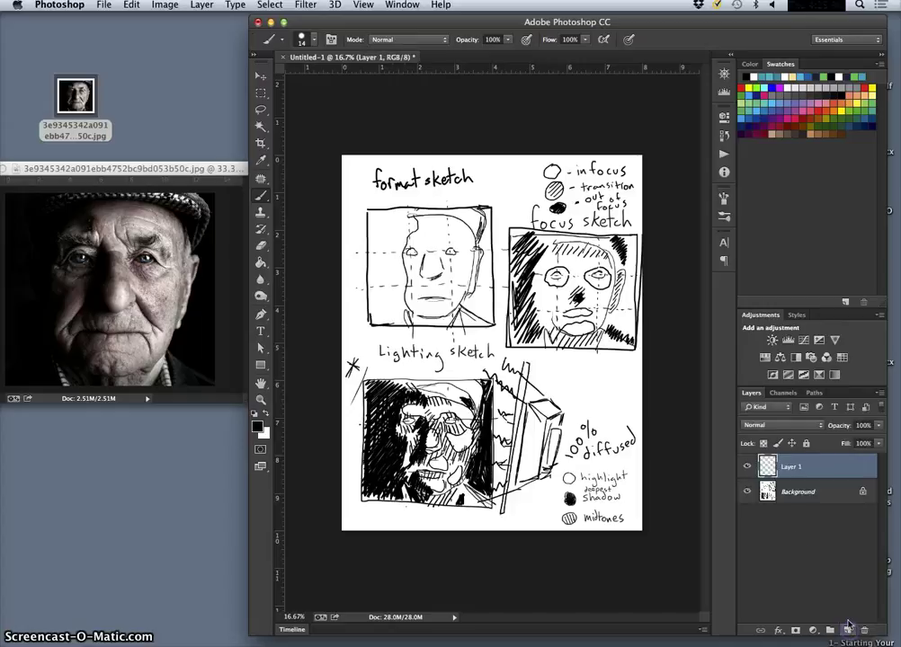
pyautogui.click(782, 126)
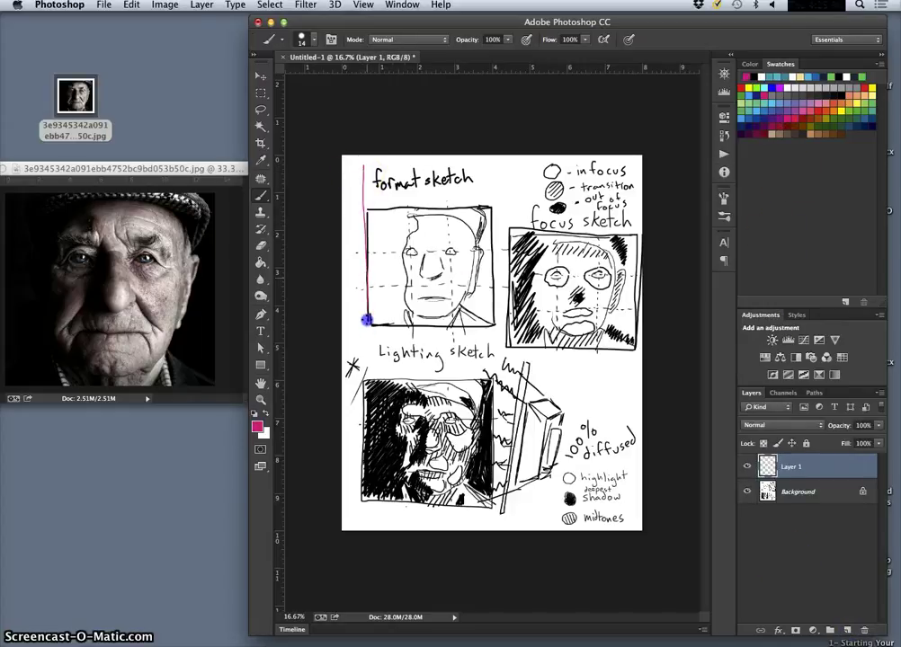
pyautogui.moveTo(366, 319); pyautogui.dragTo(366, 370)
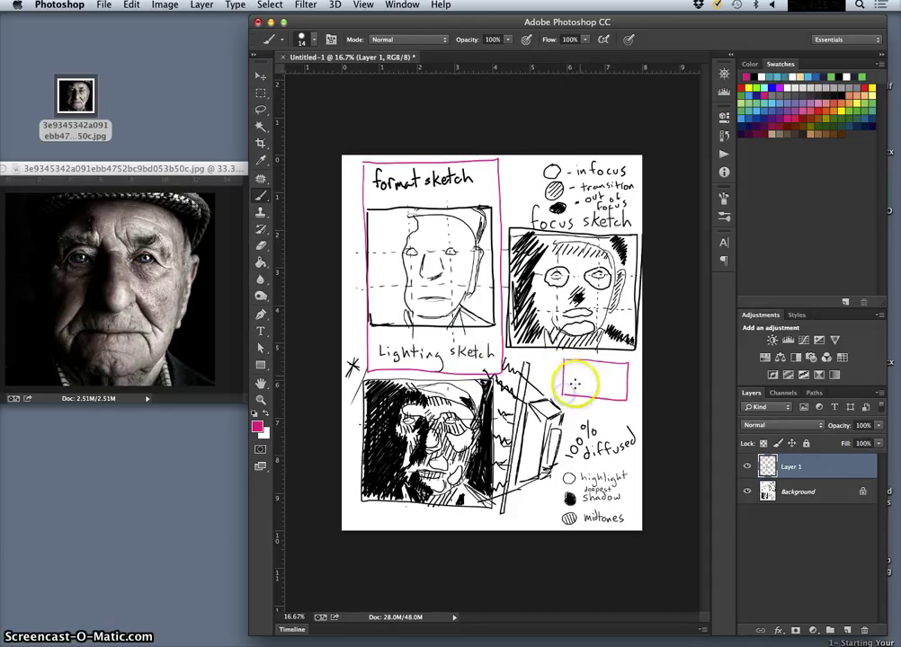
pyautogui.moveTo(575, 371)
pyautogui.mouseDown()
pyautogui.moveTo(611, 376)
pyautogui.moveTo(597, 389)
pyautogui.mouseUp()
pyautogui.click(611, 395)
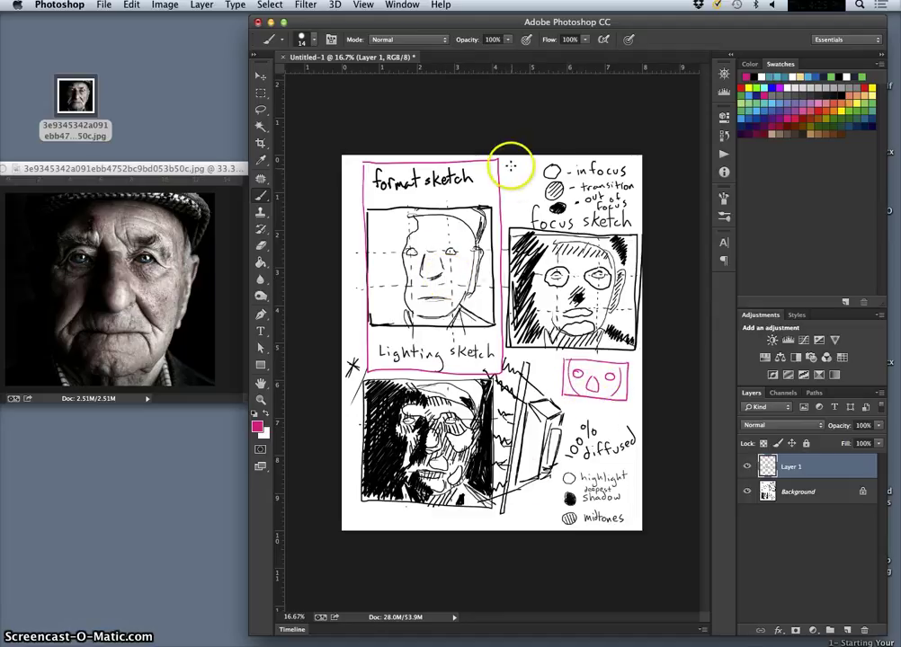
# Step: Draw a small upright magenta frame beside the focus legend, with a boxed head-and-shoulders figure and crop lines inside
pyautogui.moveTo(509, 164); pyautogui.dragTo(508, 202)
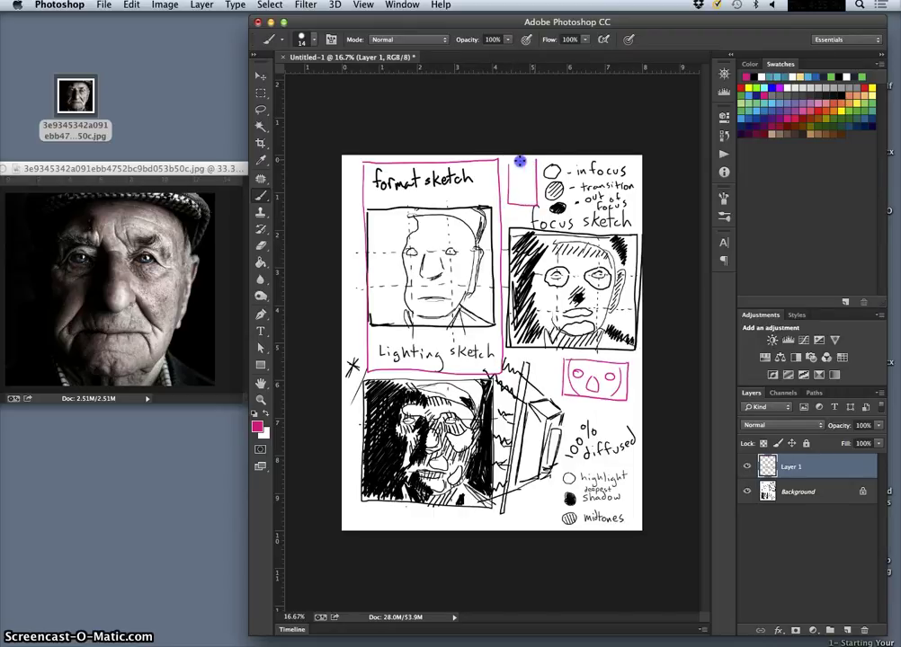
pyautogui.moveTo(513, 173); pyautogui.dragTo(514, 190)
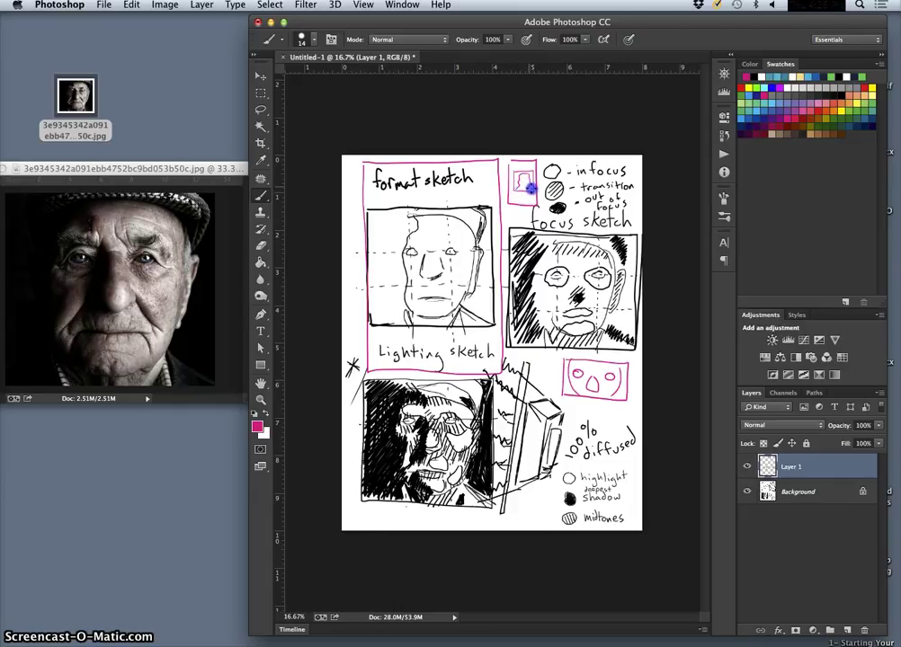
pyautogui.moveTo(514, 158); pyautogui.dragTo(512, 158)
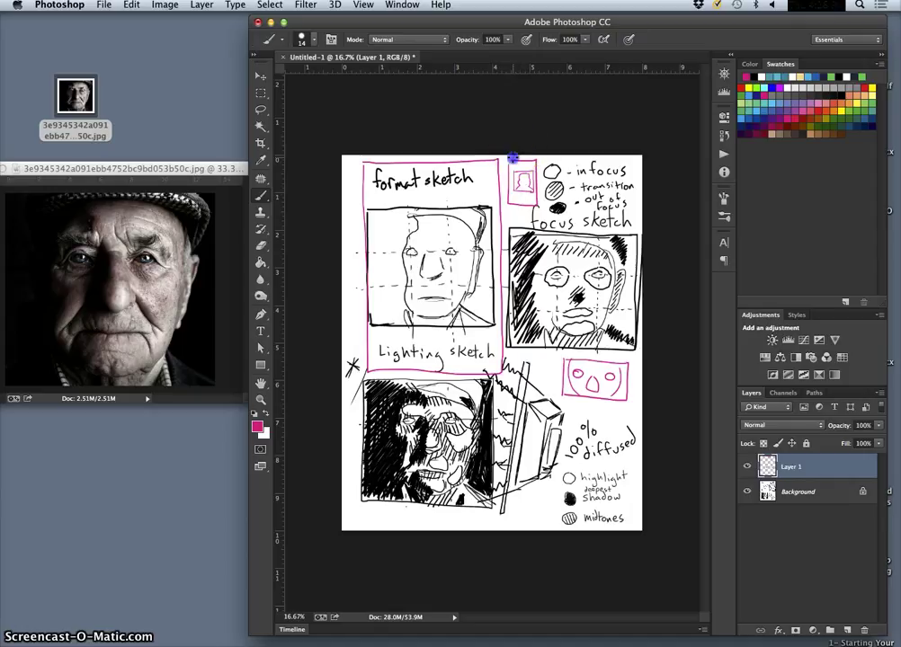
pyautogui.click(512, 162)
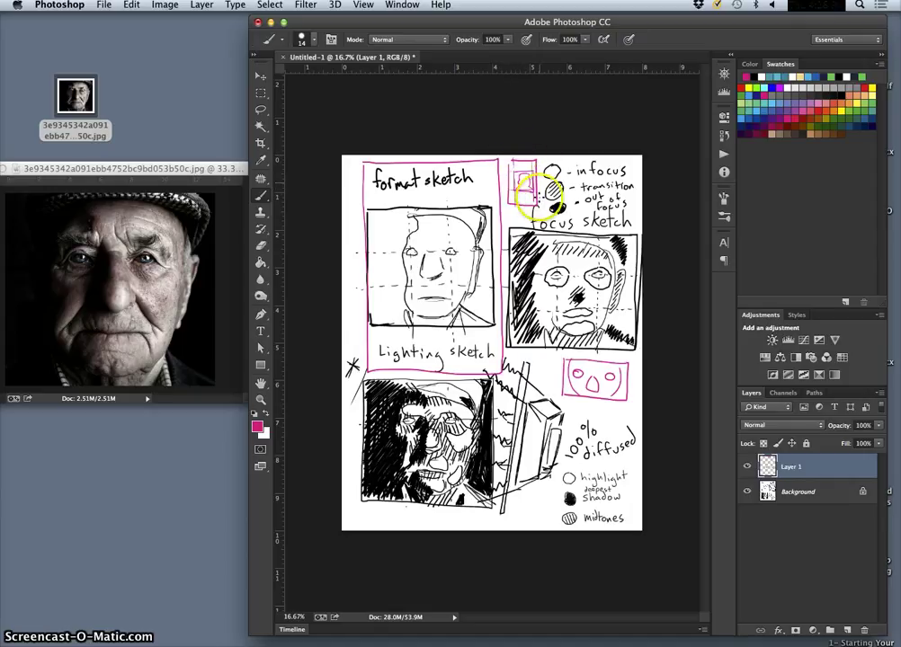
pyautogui.click(521, 195)
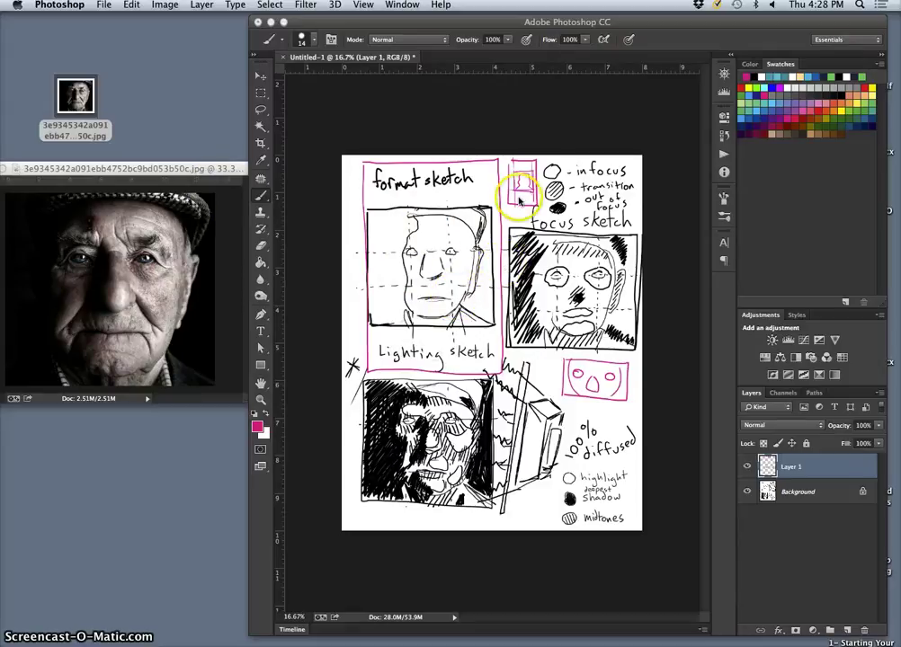
# Step: Hide the layer holding the magenta format examples
pyautogui.click(747, 469)
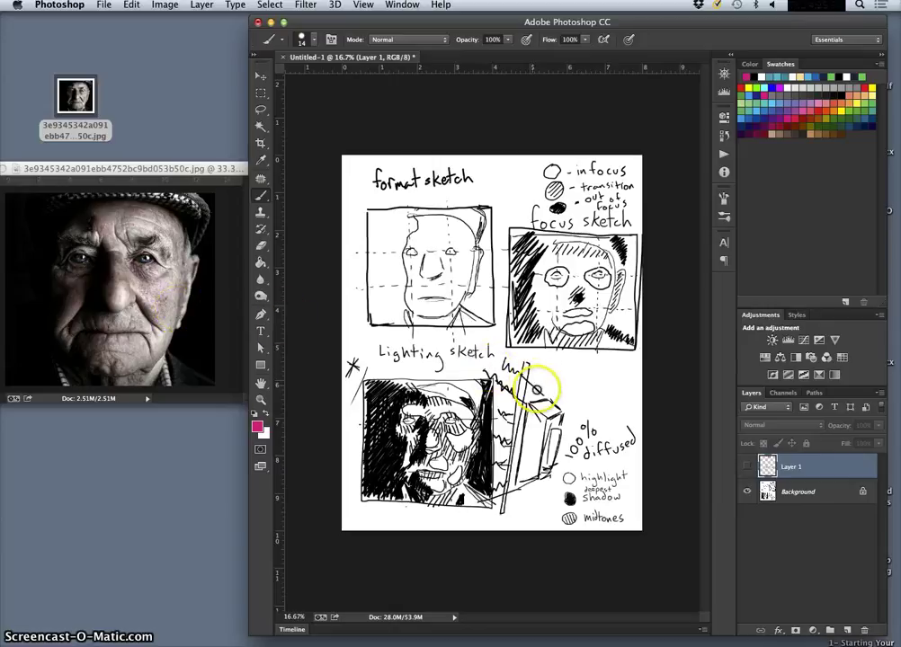
pyautogui.click(592, 374)
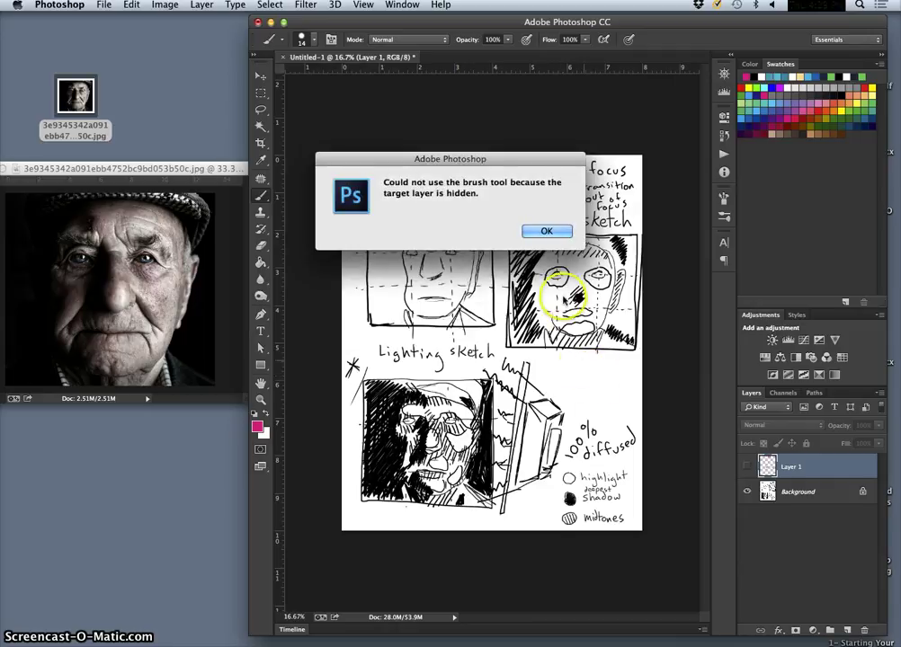
pyautogui.click(546, 231)
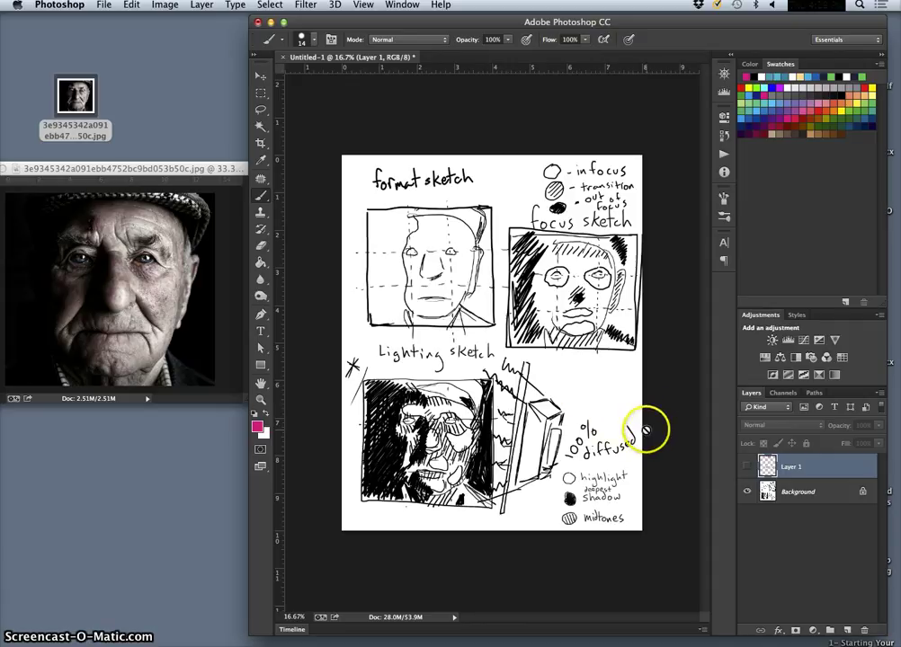
pyautogui.moveTo(636, 431); pyautogui.dragTo(642, 439)
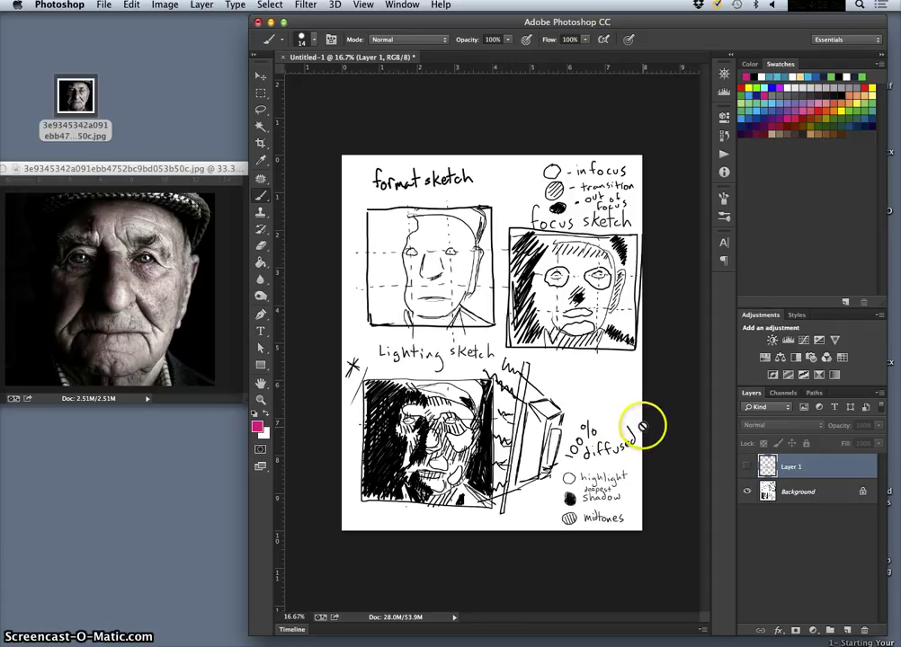